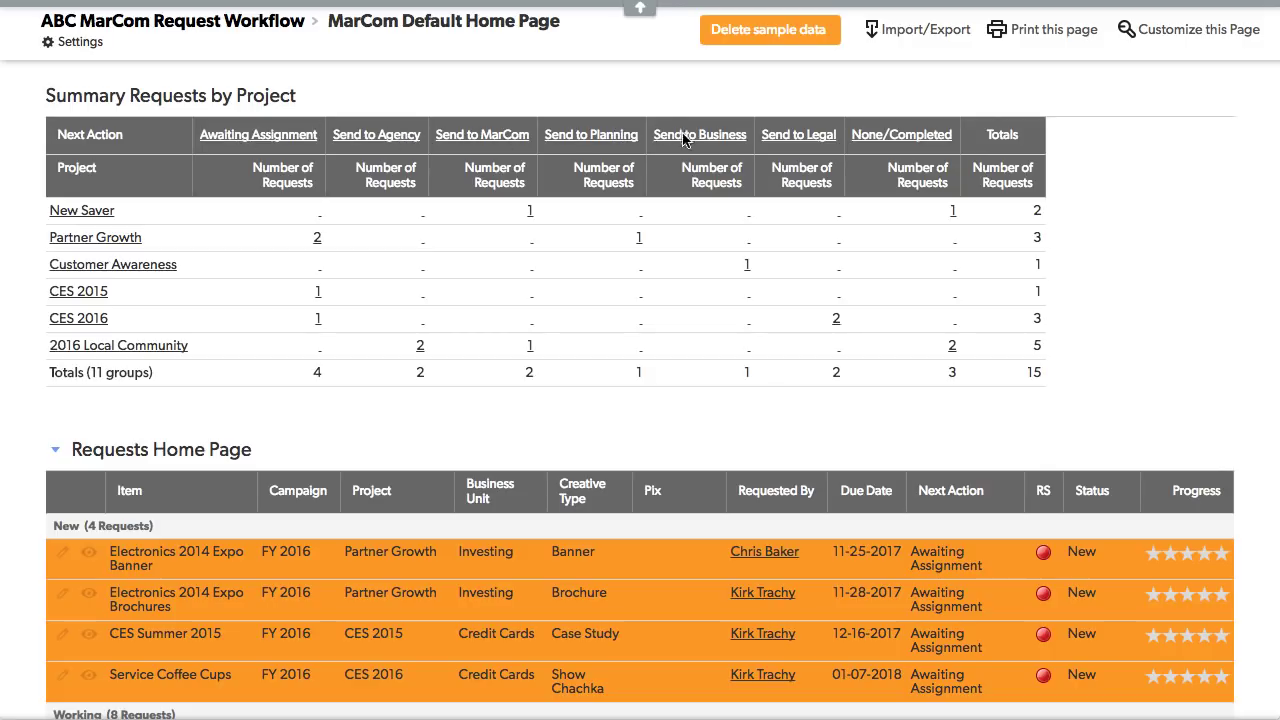
Step: Open the Electronics 2014 Expo Brochures request from the Requests Home Page list for editing
scroll(591, 339, down, 1)
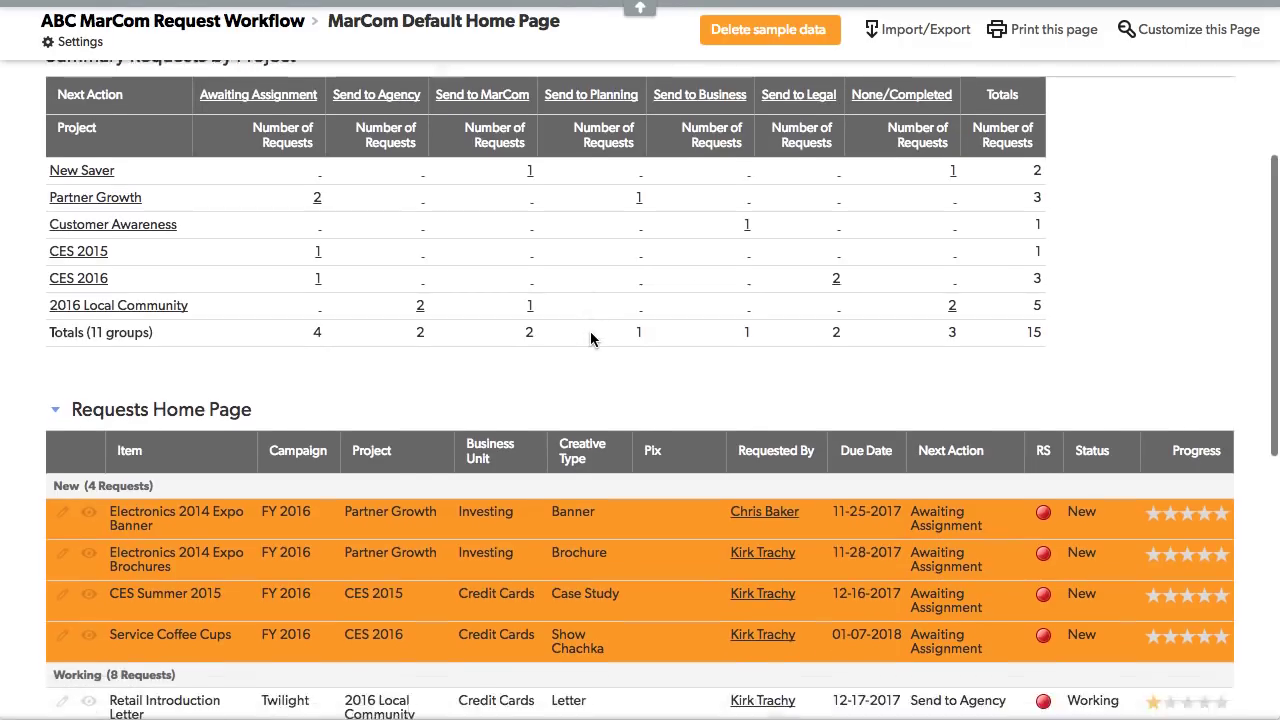
scroll(590, 339, down, 5)
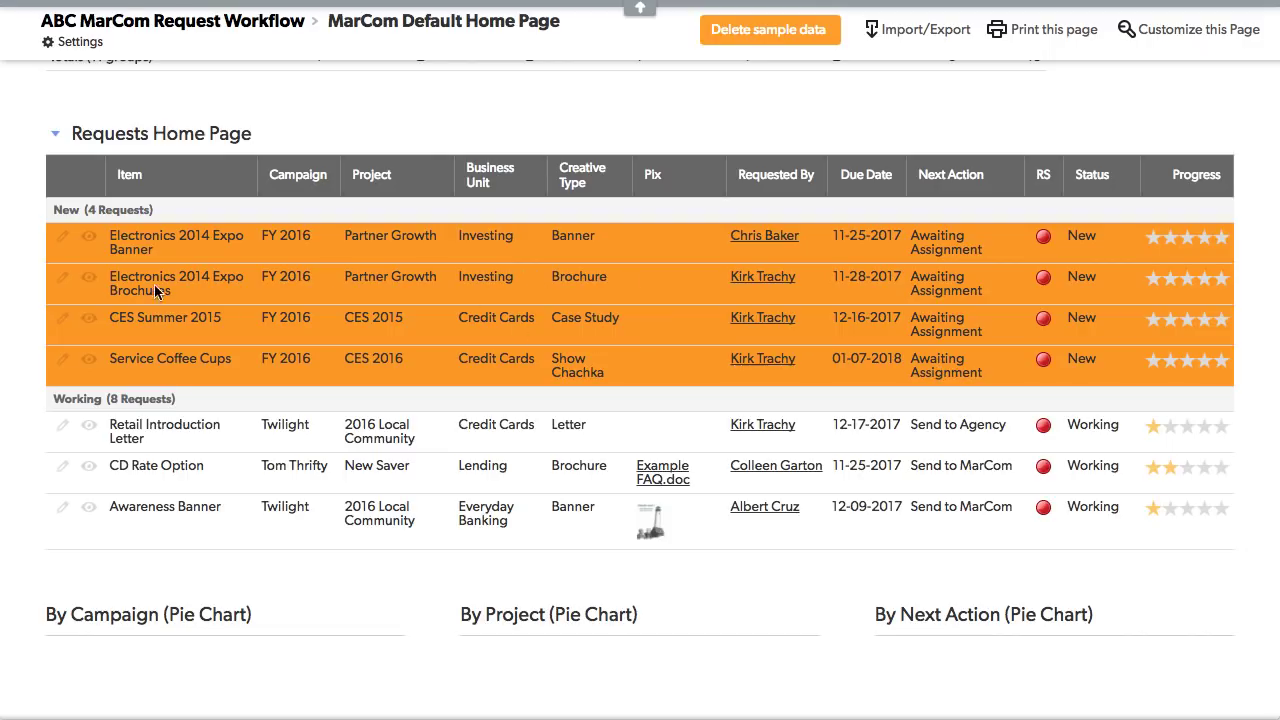
click(89, 284)
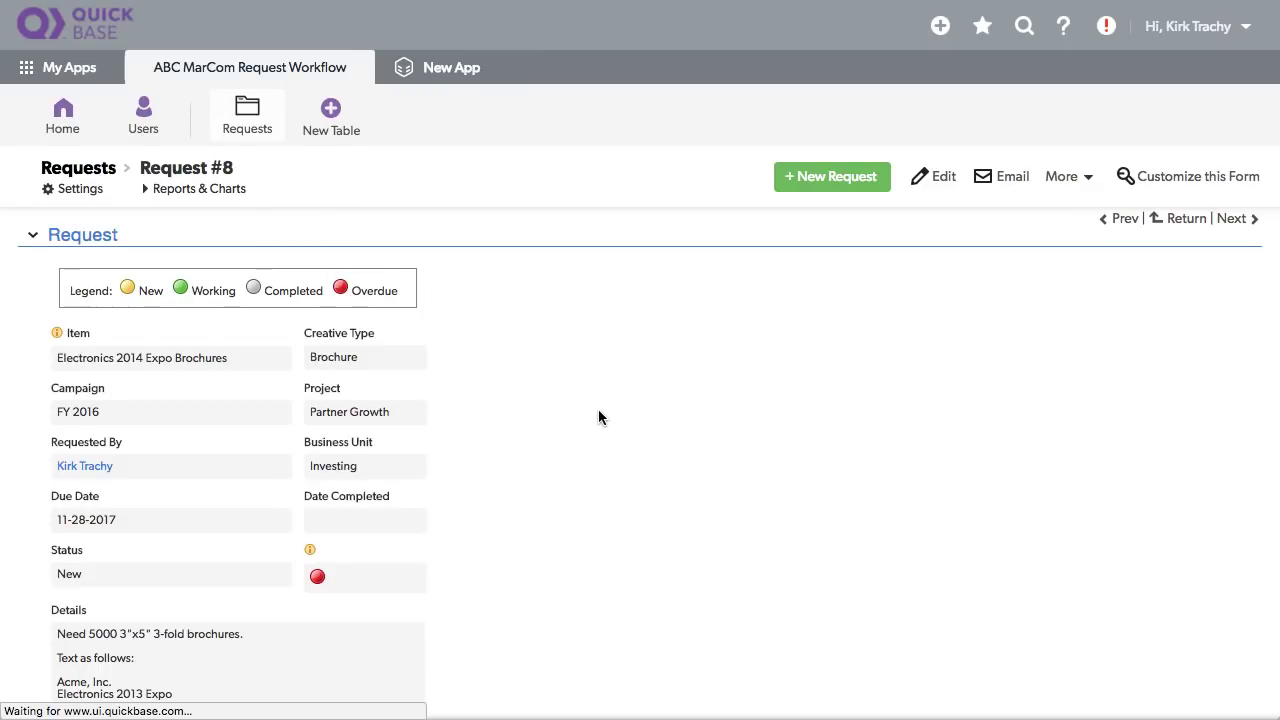
scroll(598, 417, down, 3)
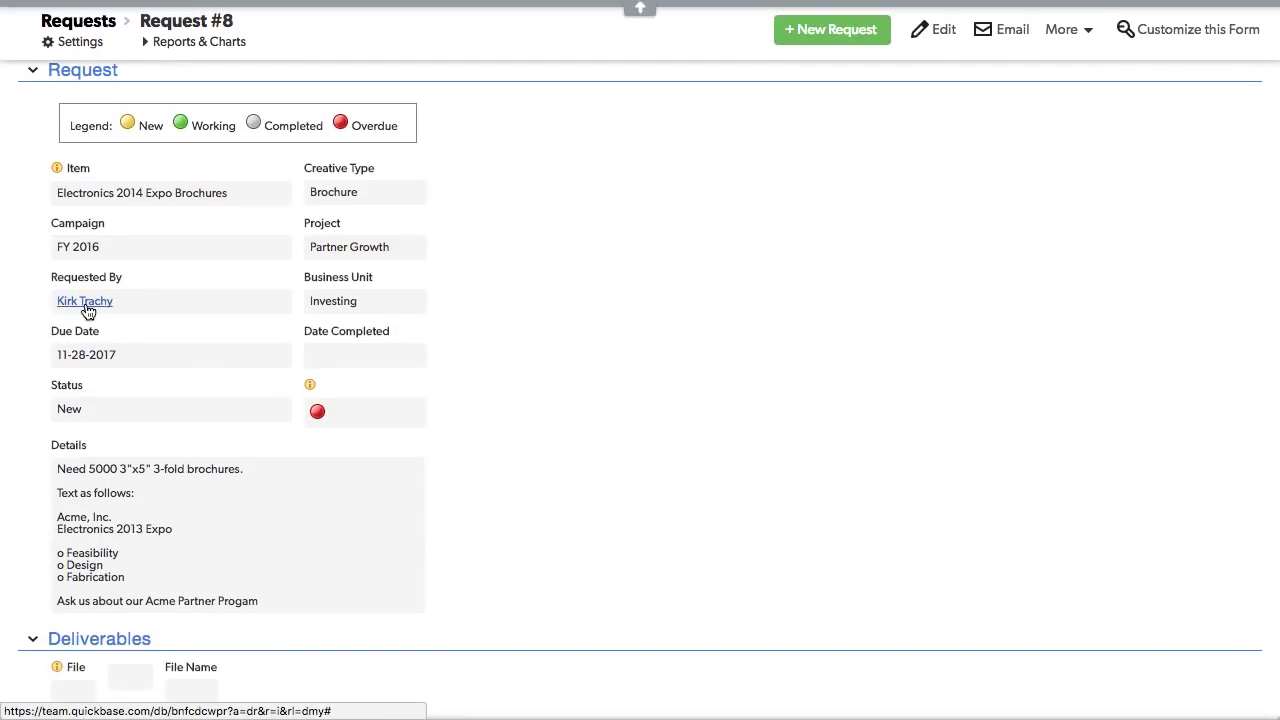
click(953, 38)
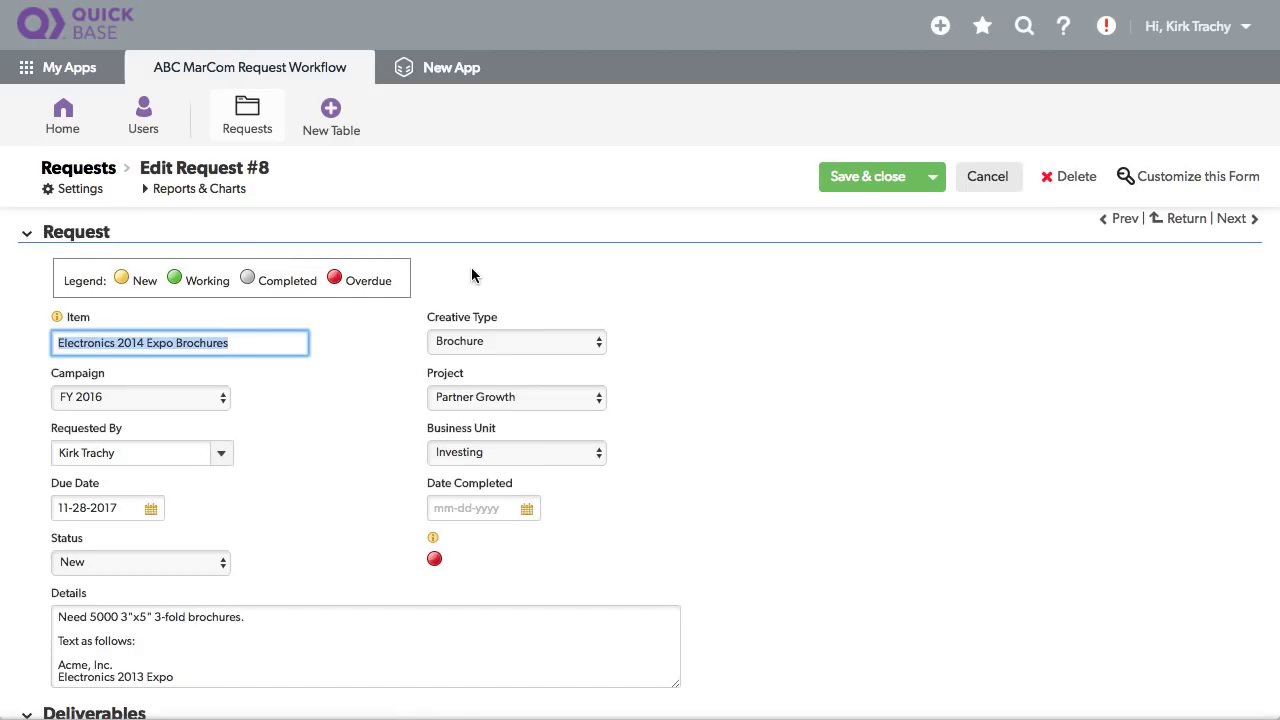
Step: Enlarge the request's Details box to read its full text
scroll(473, 275, down, 3)
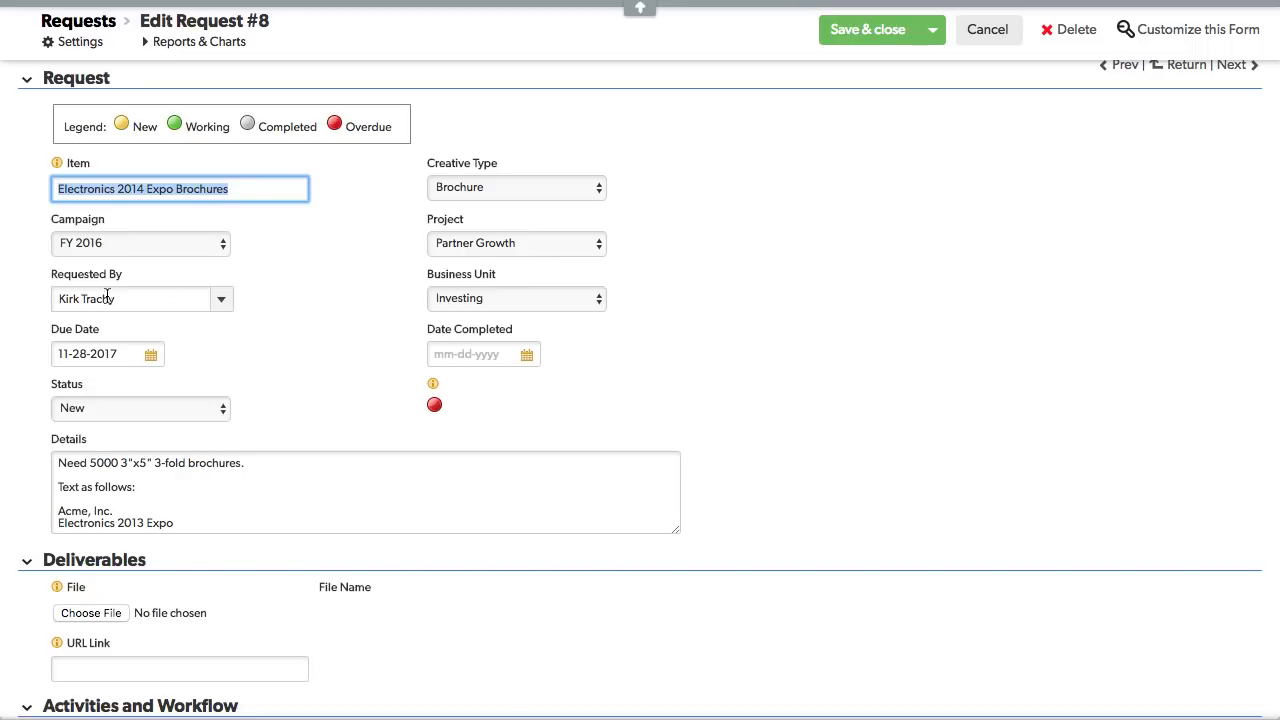
scroll(325, 329, down, 2)
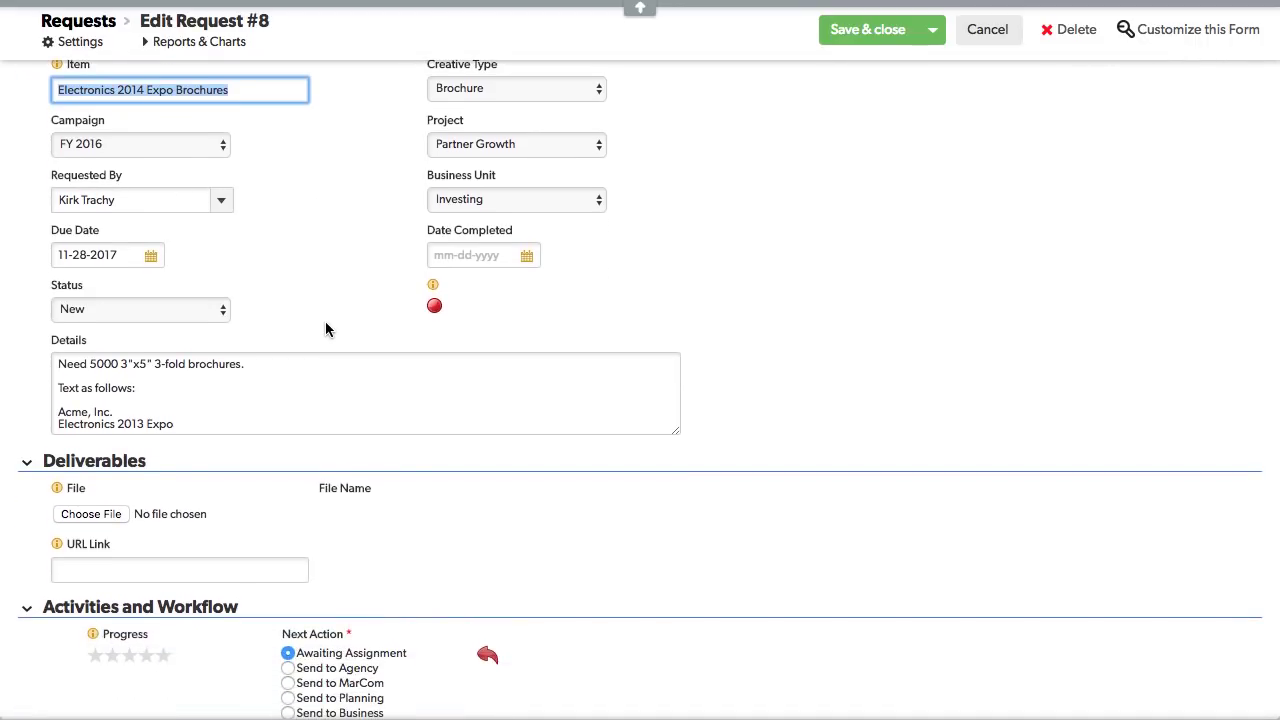
scroll(325, 329, down, 2)
scroll(325, 329, down, 1)
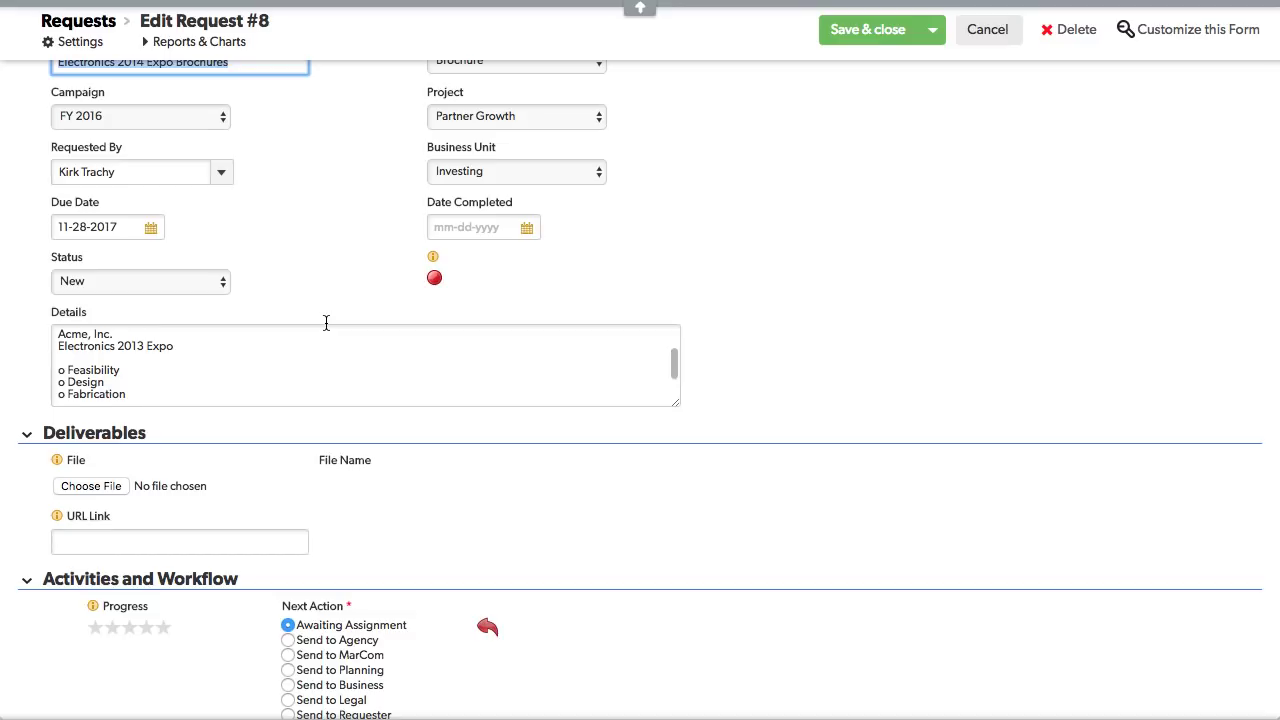
scroll(325, 322, down, 1)
drag(675, 394, 783, 480)
scroll(473, 392, down, 1)
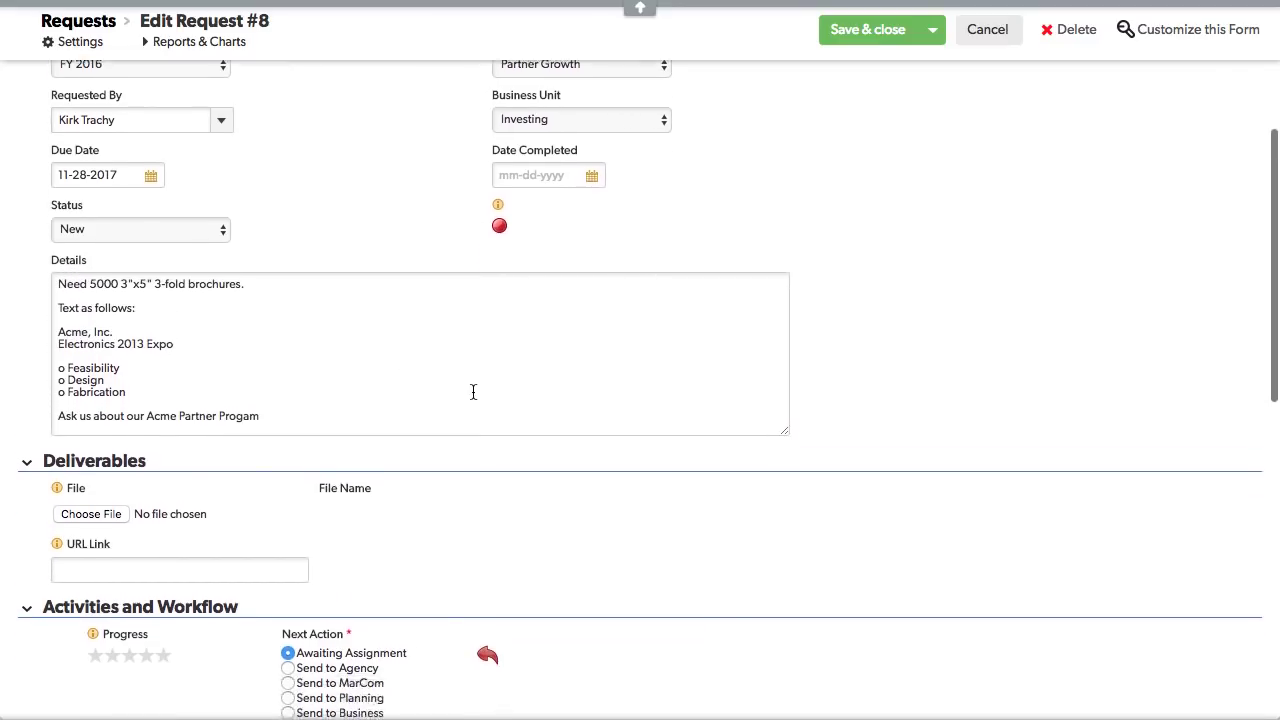
Step: Assign the requester as the Agency Contact in the request's Activities and Workflow section
scroll(473, 392, down, 5)
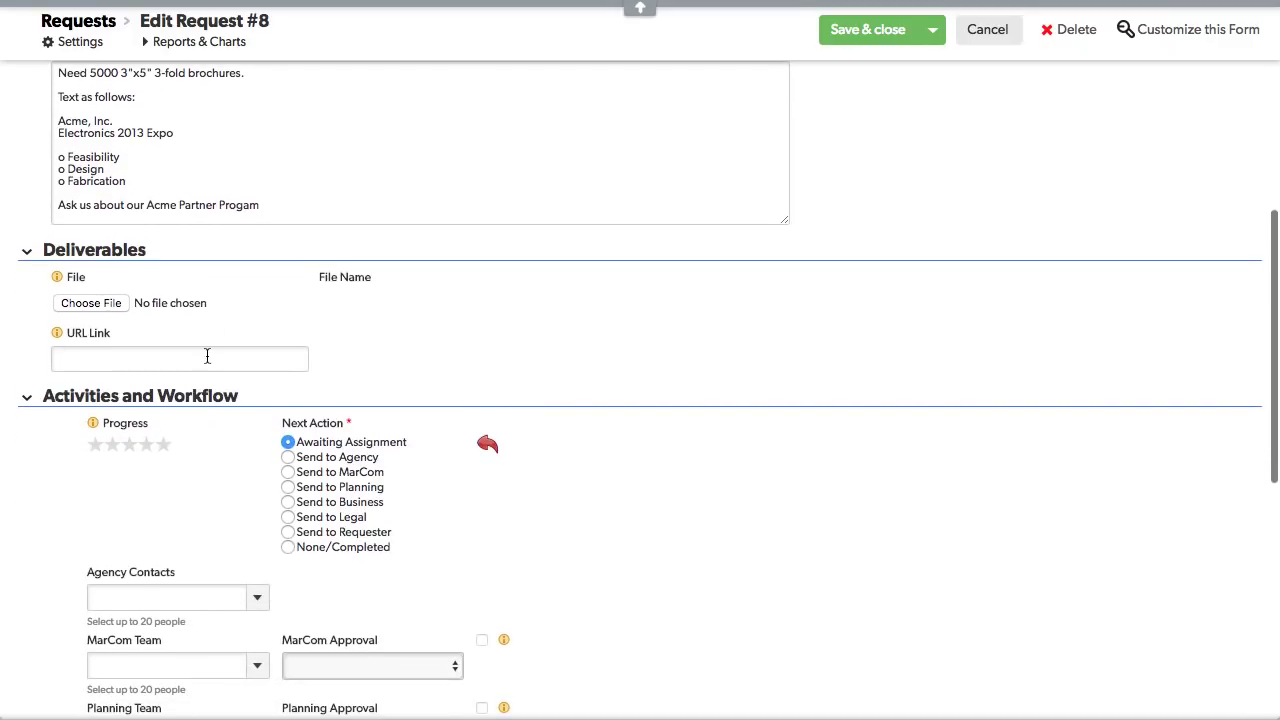
scroll(513, 311, down, 5)
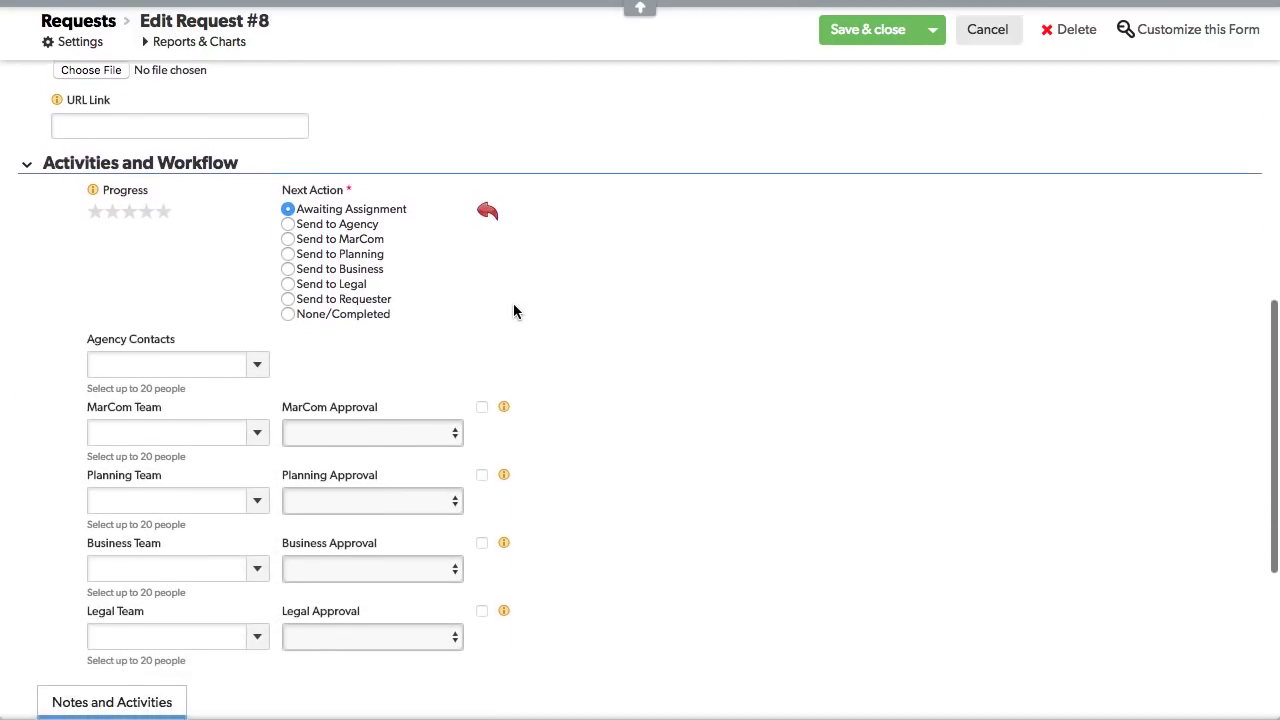
scroll(513, 311, down, 1)
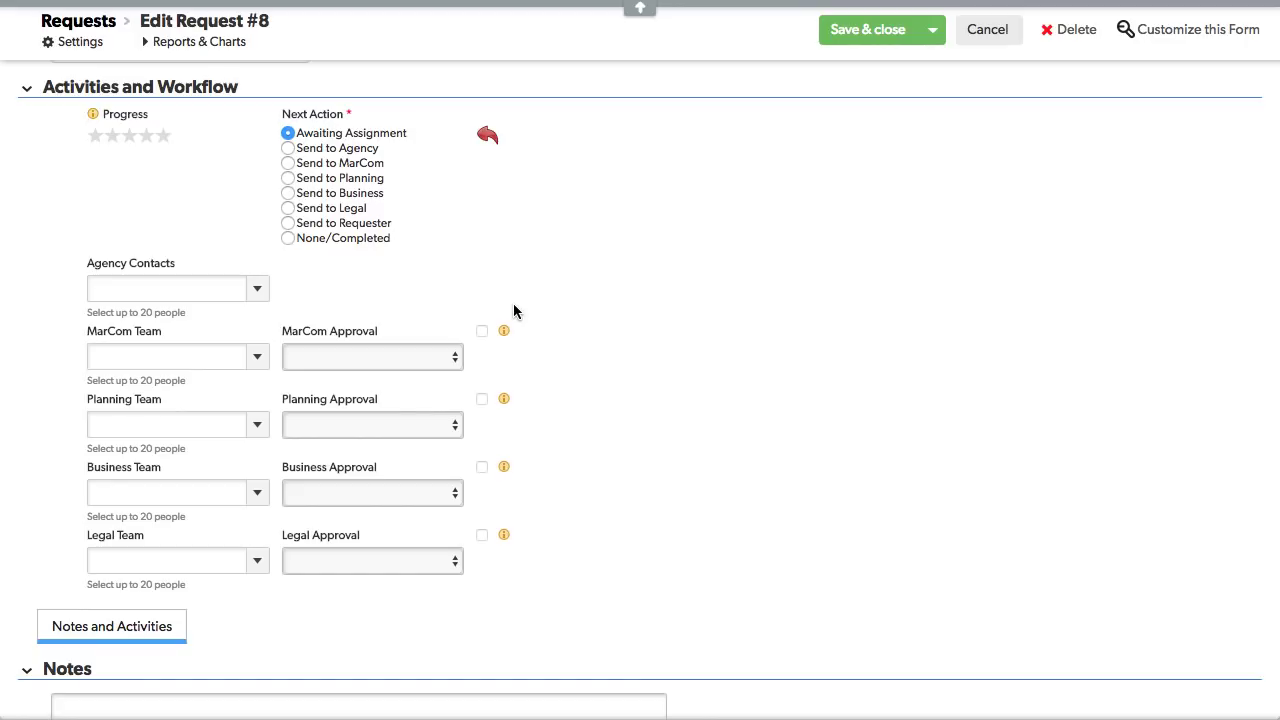
click(116, 289)
text(kirk)
click(145, 322)
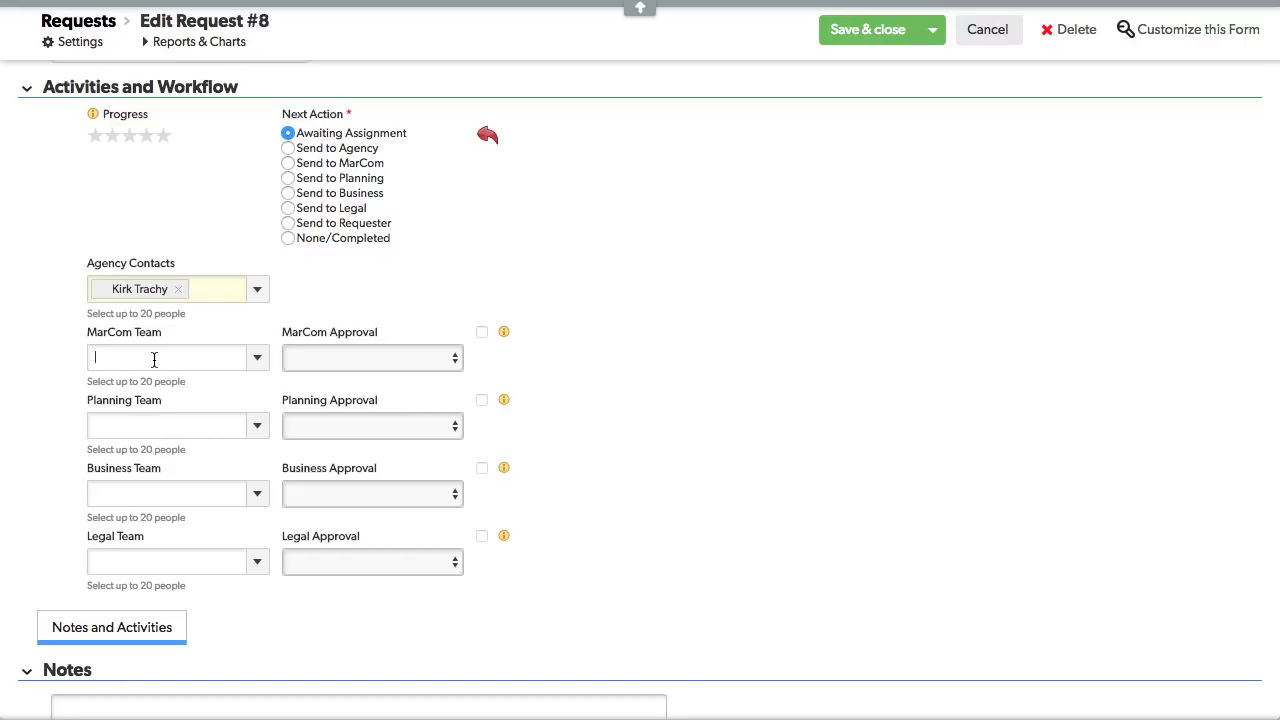
Step: Assign the requester to both the MarCom Team and the Planning Team
click(154, 360)
text(Kirk)
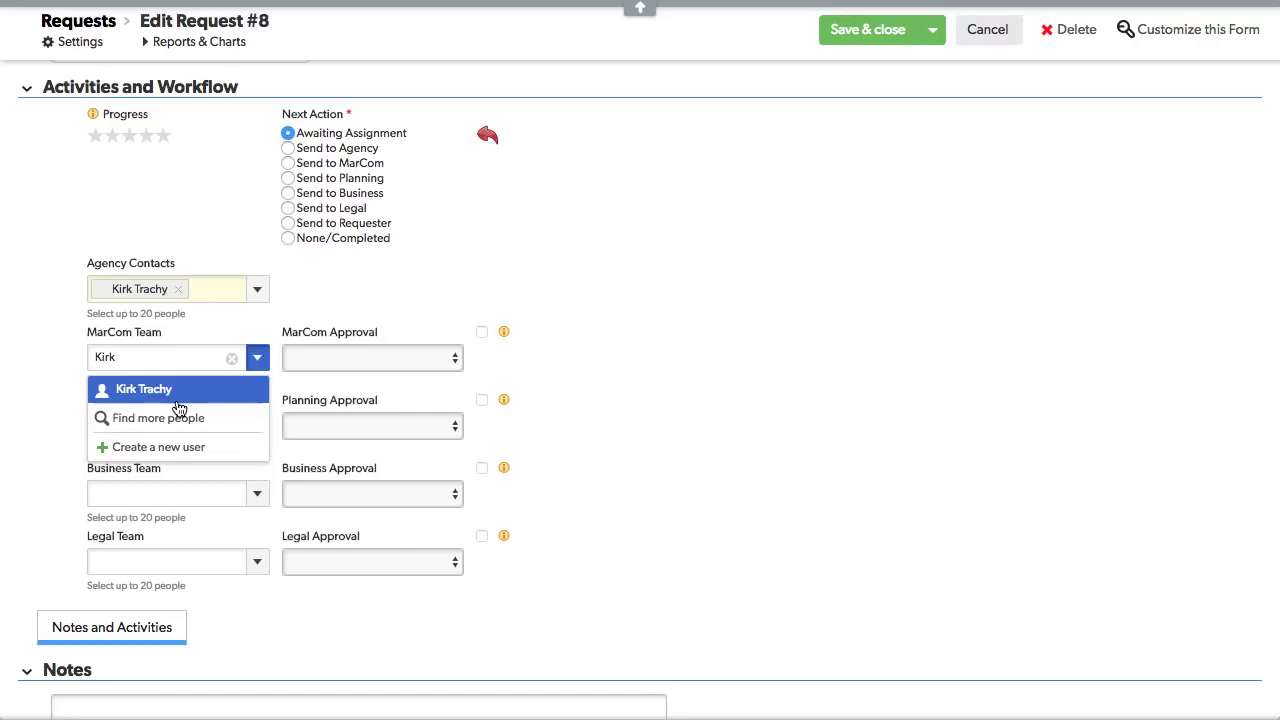
click(168, 396)
text(Kirk)
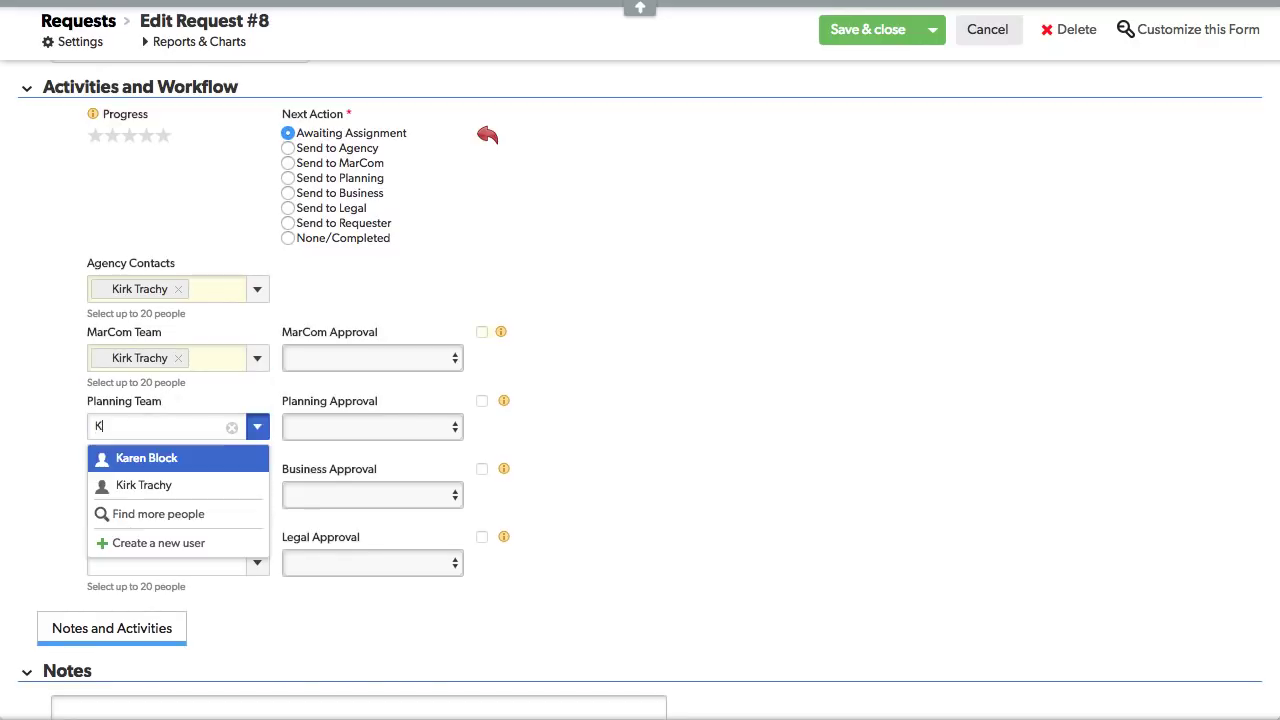
click(130, 466)
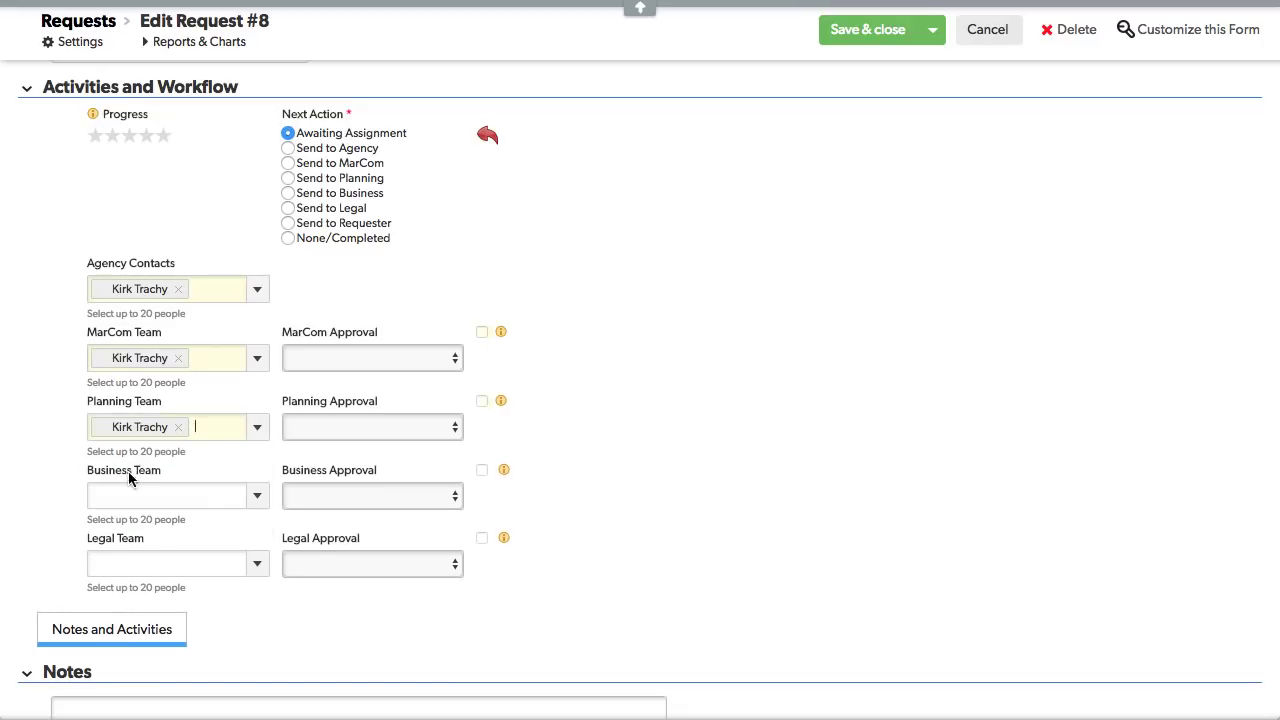
Step: Assign the requester to both the Business Team and the Legal Team
text(Ki)
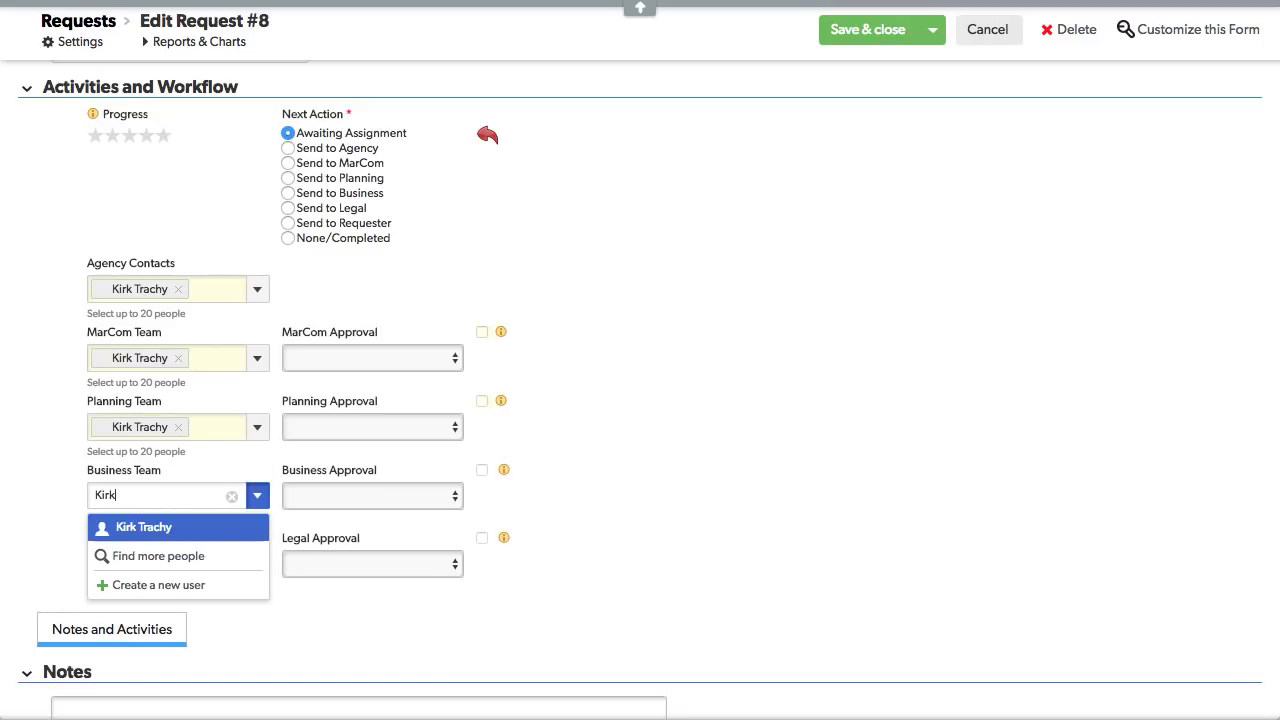
text(rk)
click(139, 527)
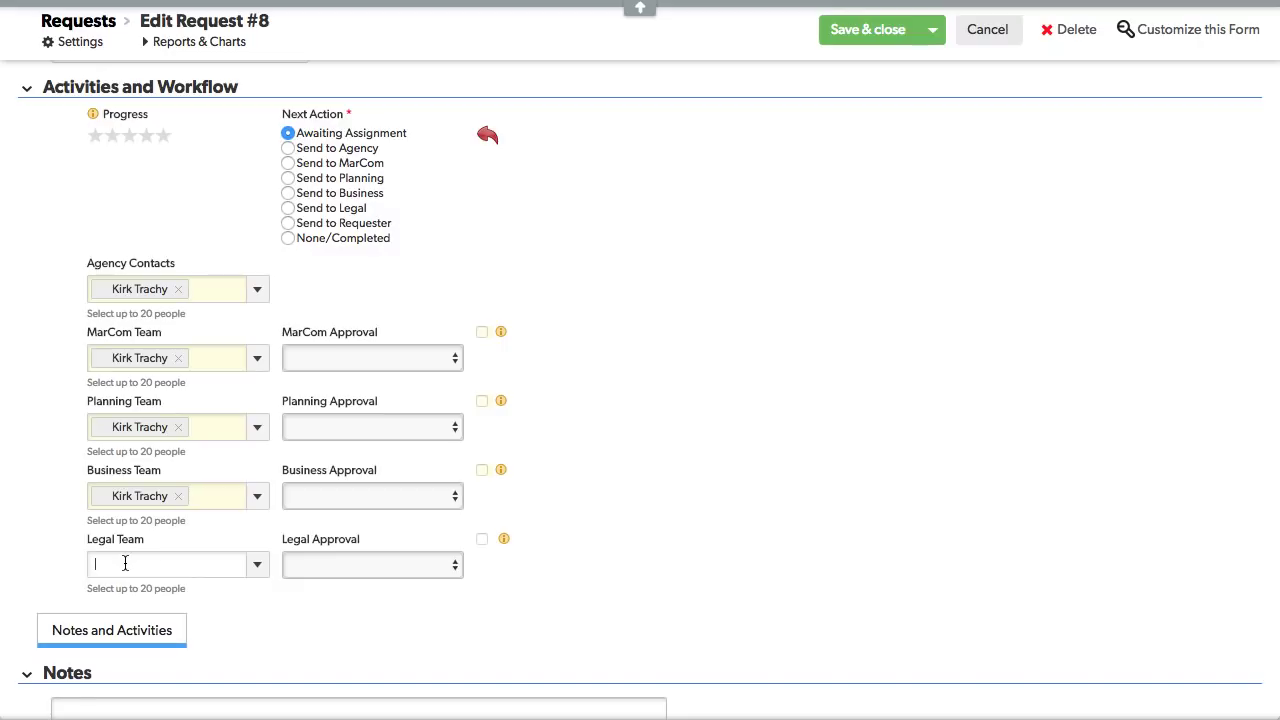
click(125, 564)
text(Kirk)
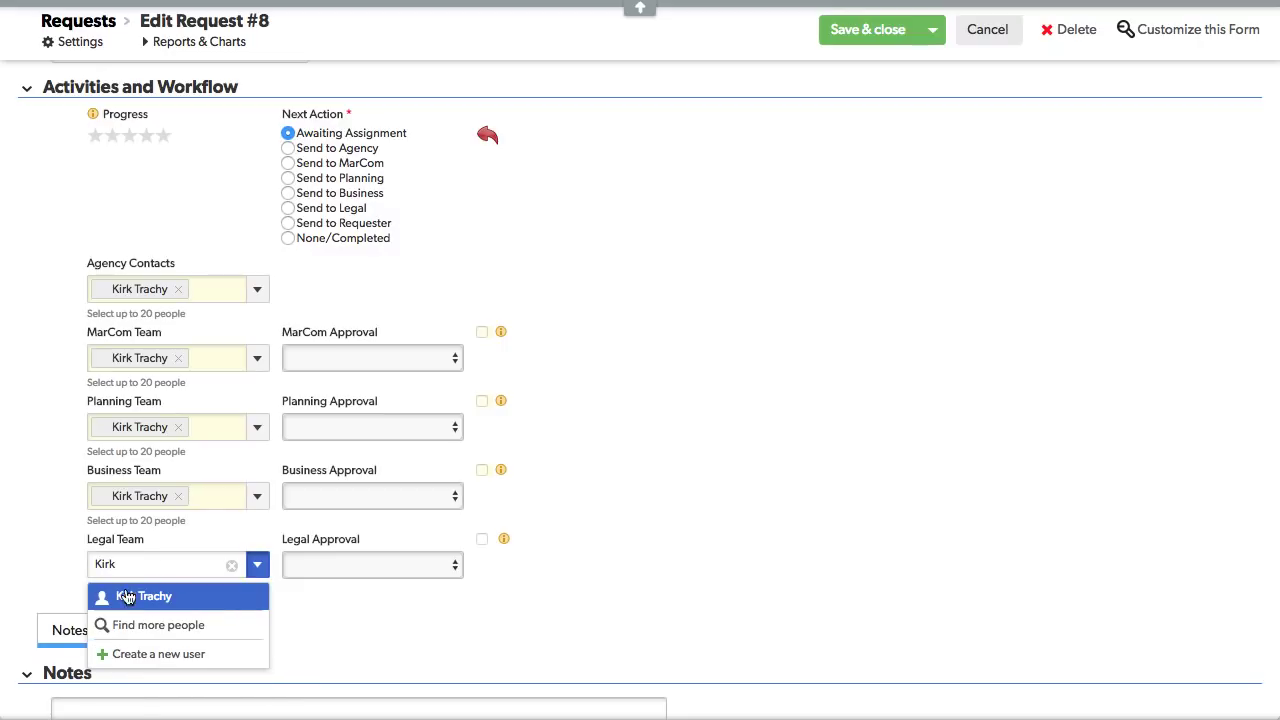
click(125, 597)
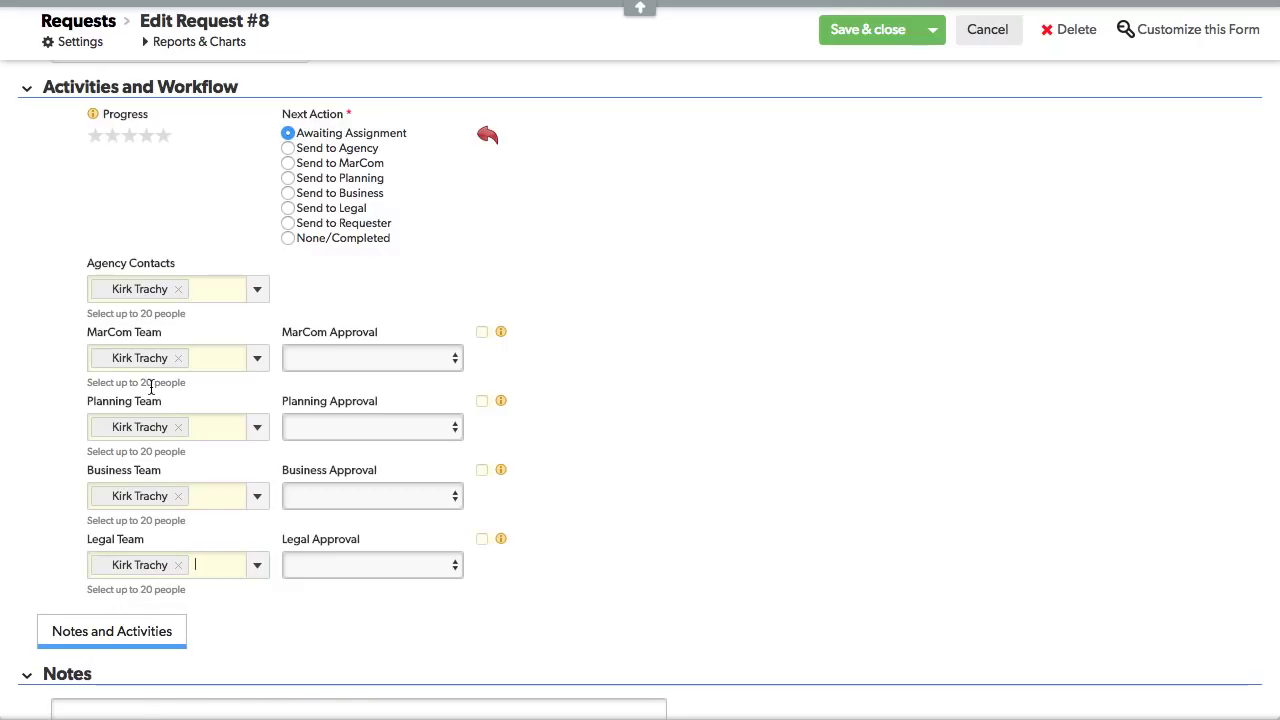
Step: Add three more people from the user list to the MarCom Team
click(257, 358)
click(131, 497)
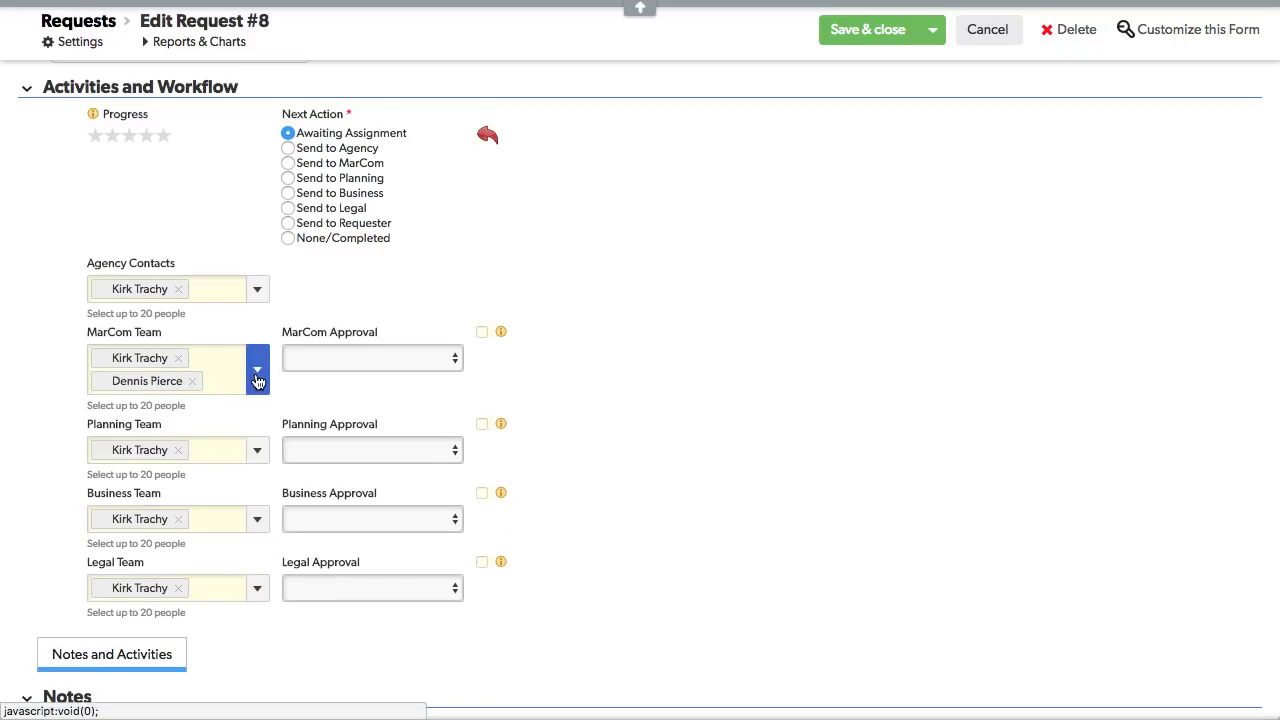
click(257, 369)
click(175, 490)
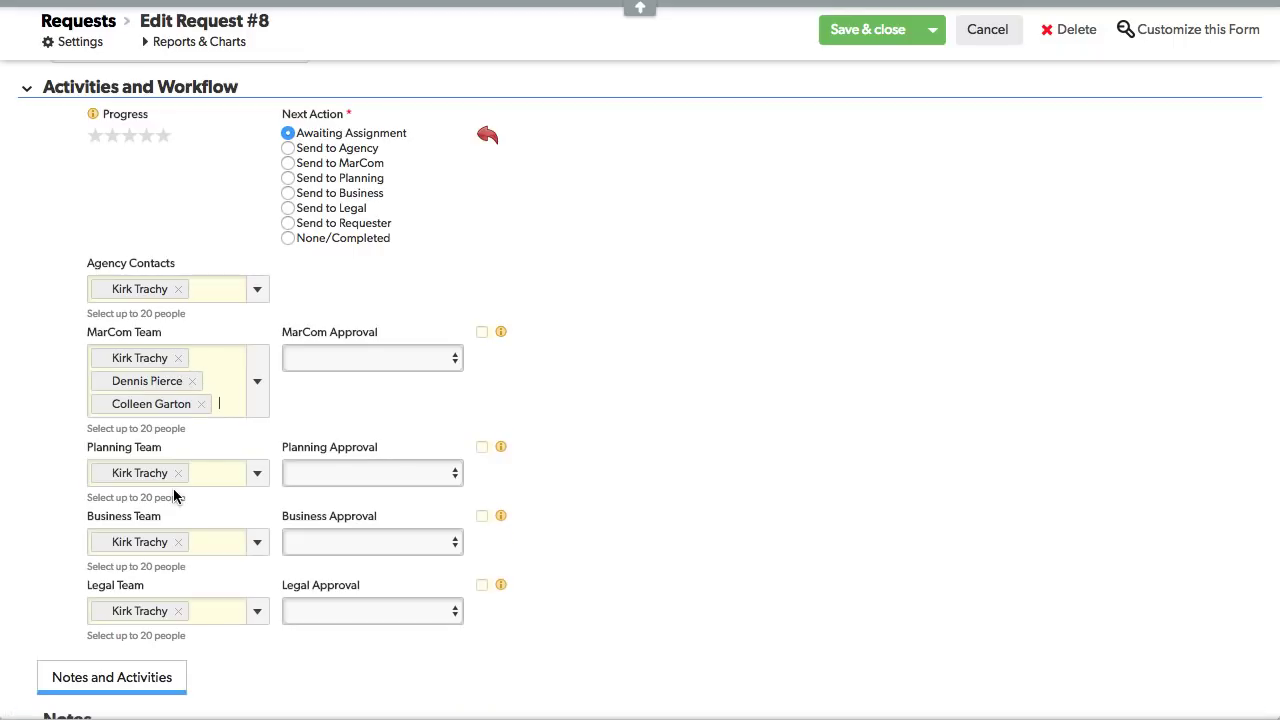
click(257, 381)
click(145, 572)
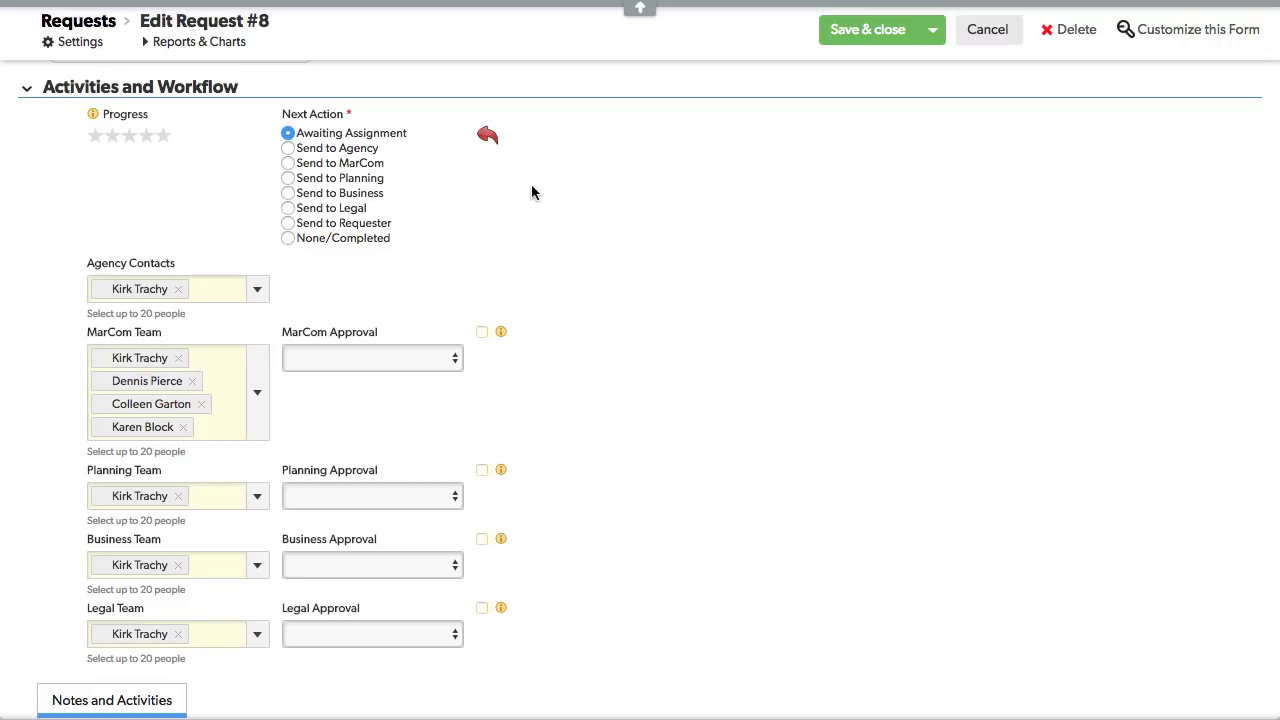
Step: Set the request's Next Action to Send to MarCom and save the request
click(287, 166)
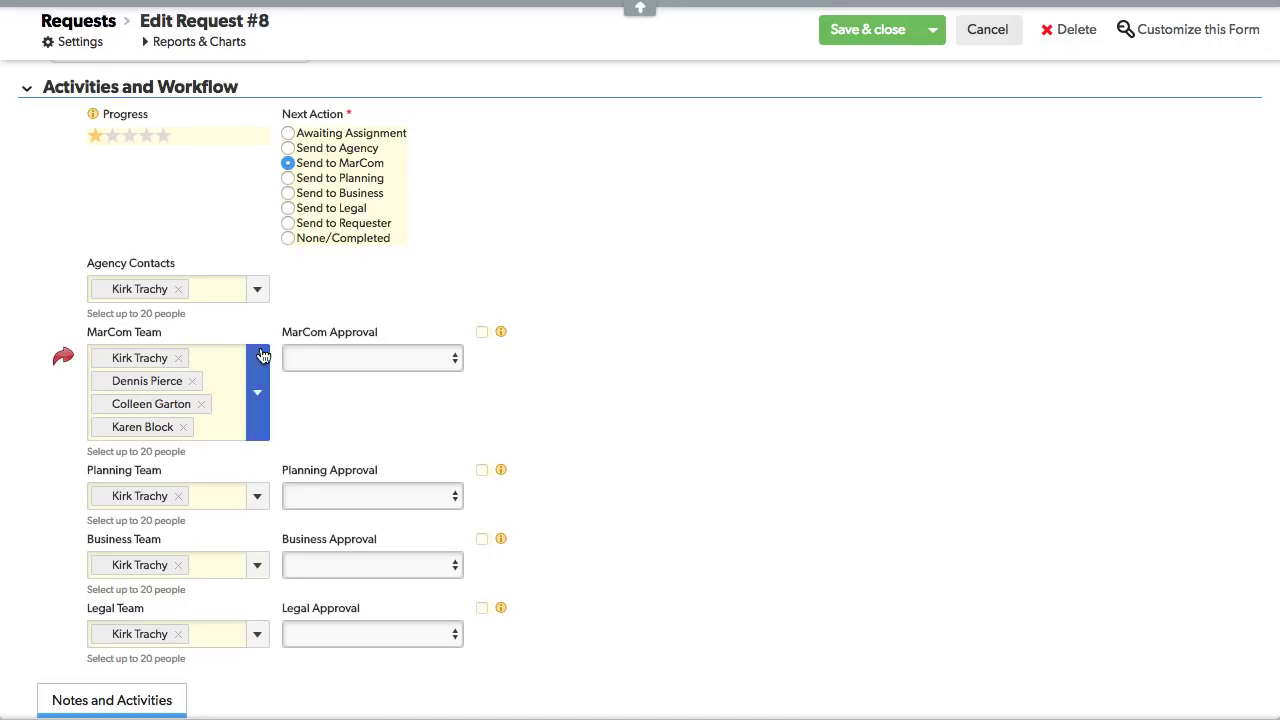
scroll(727, 385, down, 4)
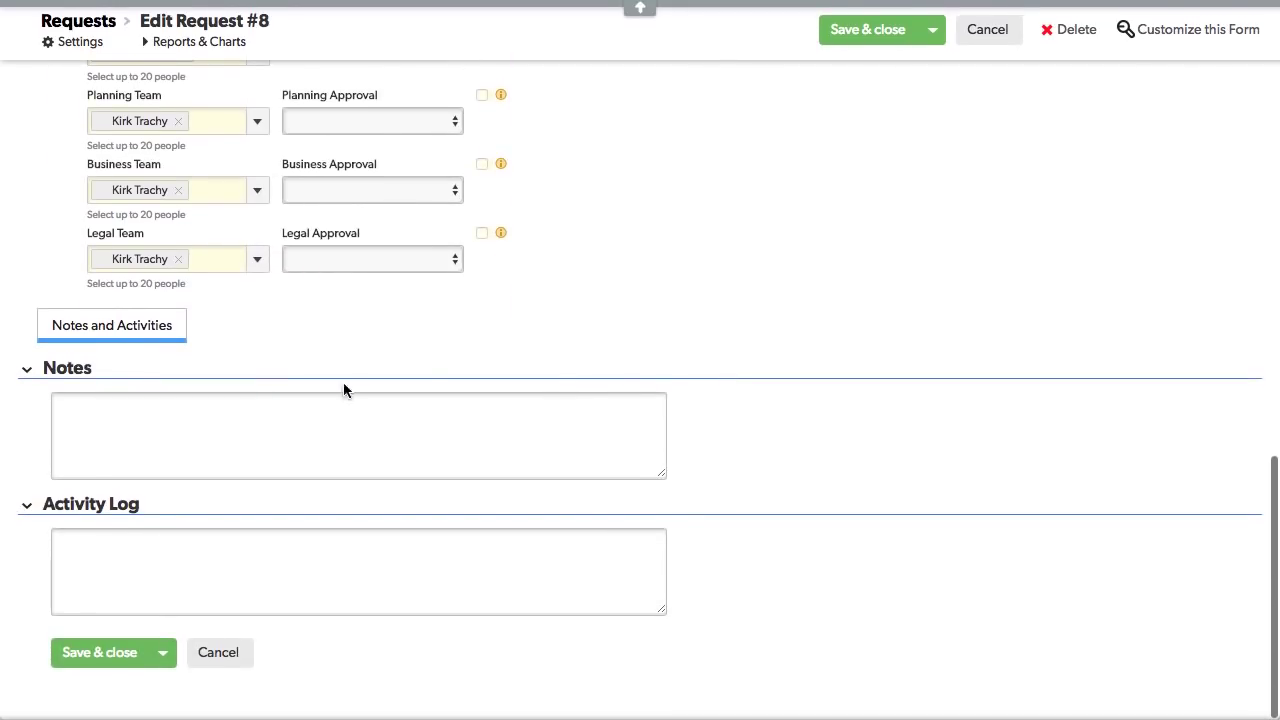
click(94, 654)
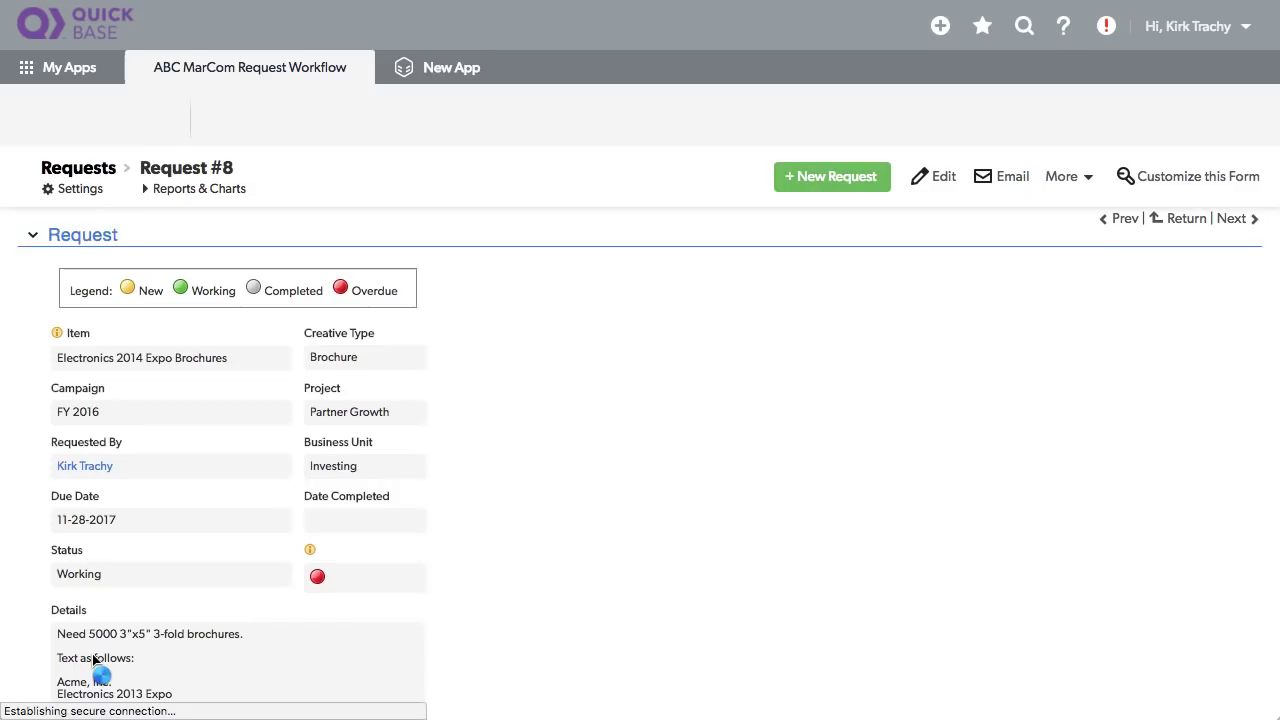
Step: Look through the saved brochure request's details, deliverables and workflow assignments
scroll(636, 417, down, 4)
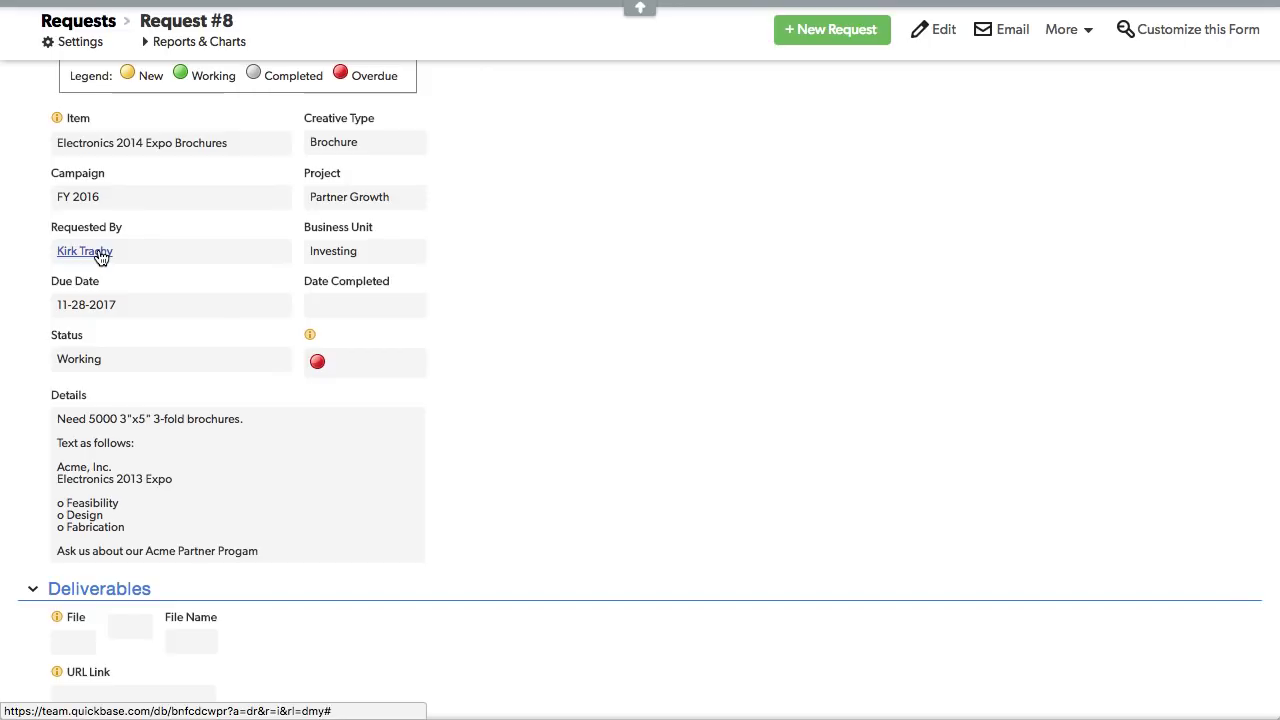
scroll(217, 289, down, 8)
scroll(217, 291, down, 4)
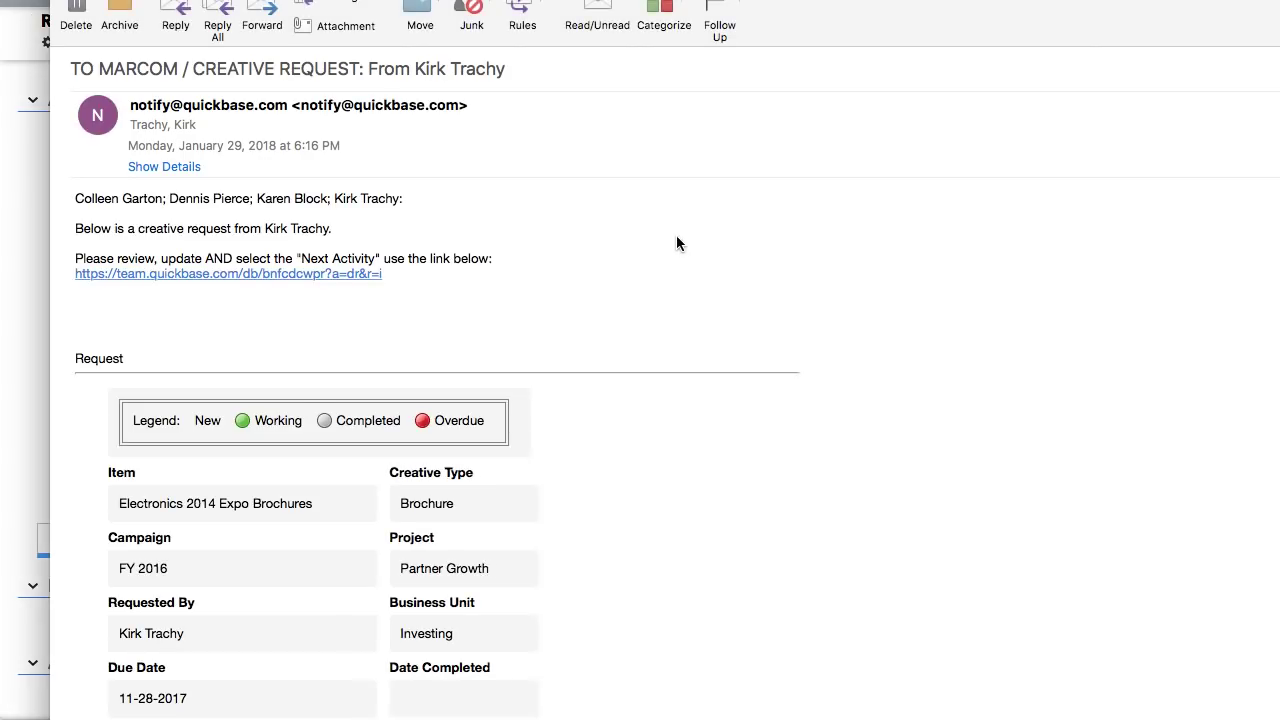
Step: Examine the MarCom creative request notification e-mail, including its subject, request link, changed fields and team assignments
scroll(707, 233, down, 2)
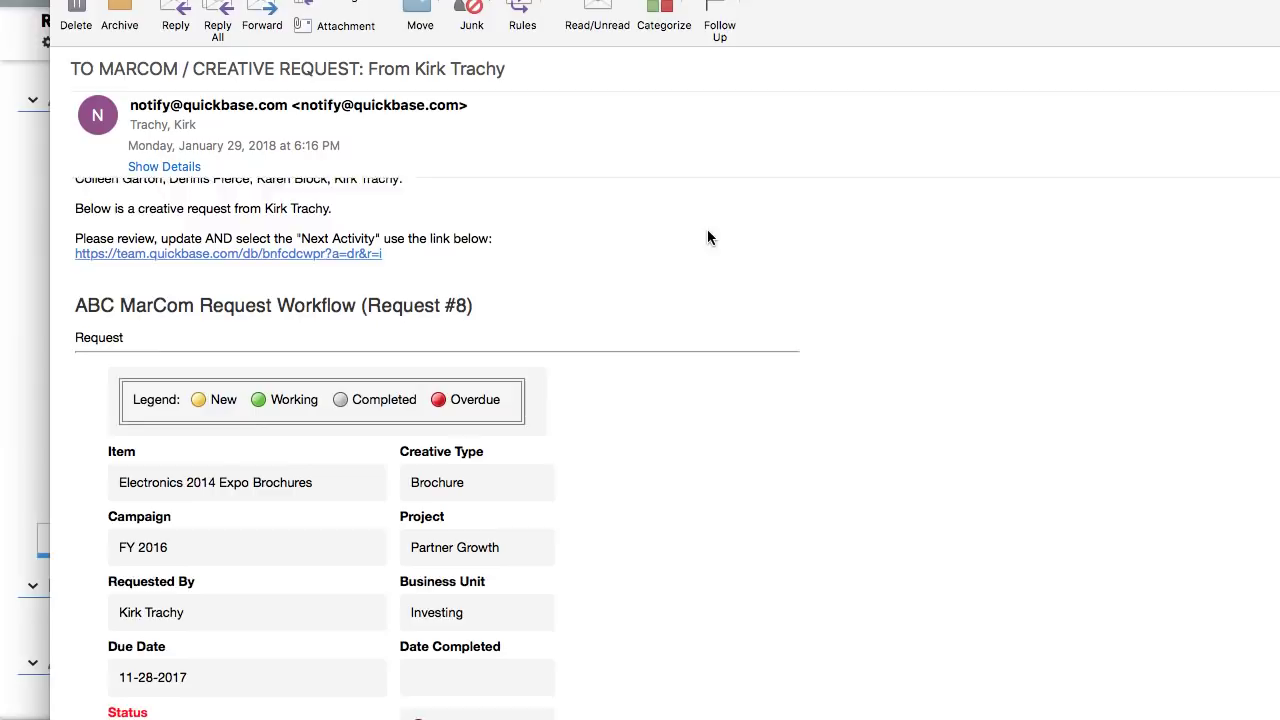
scroll(707, 237, up, 2)
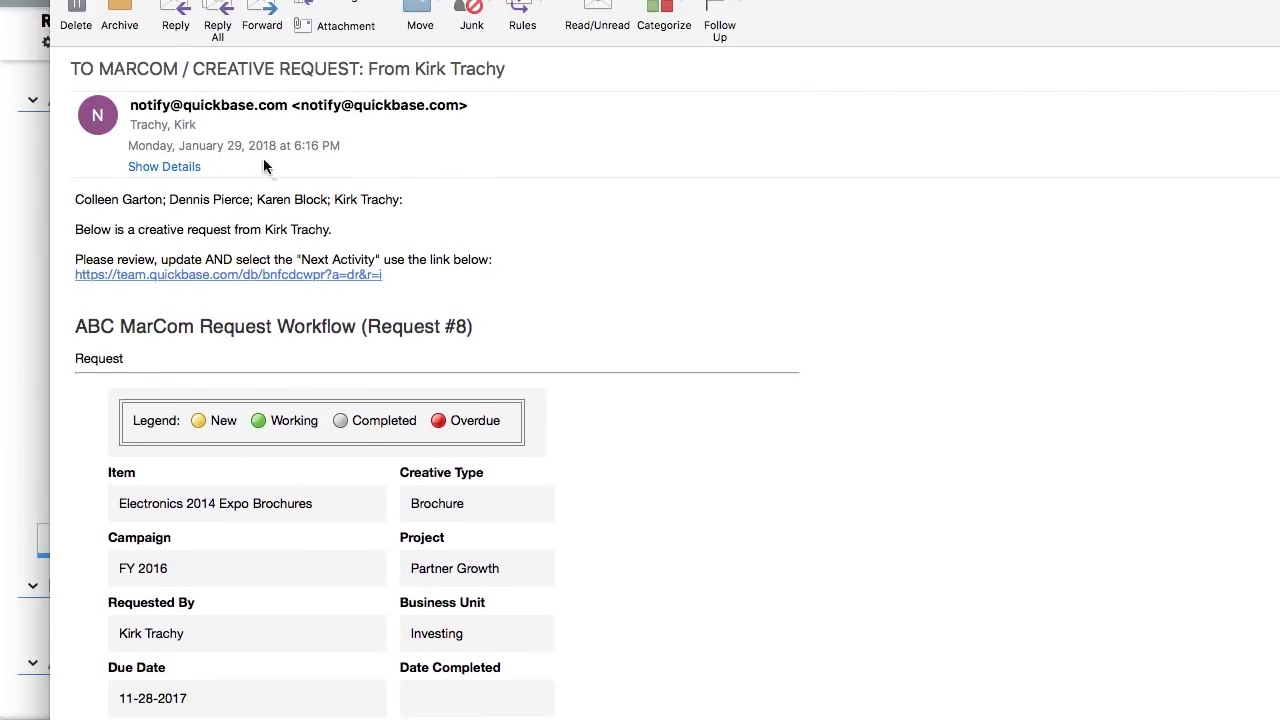
drag(92, 70, 368, 66)
scroll(700, 279, down, 10)
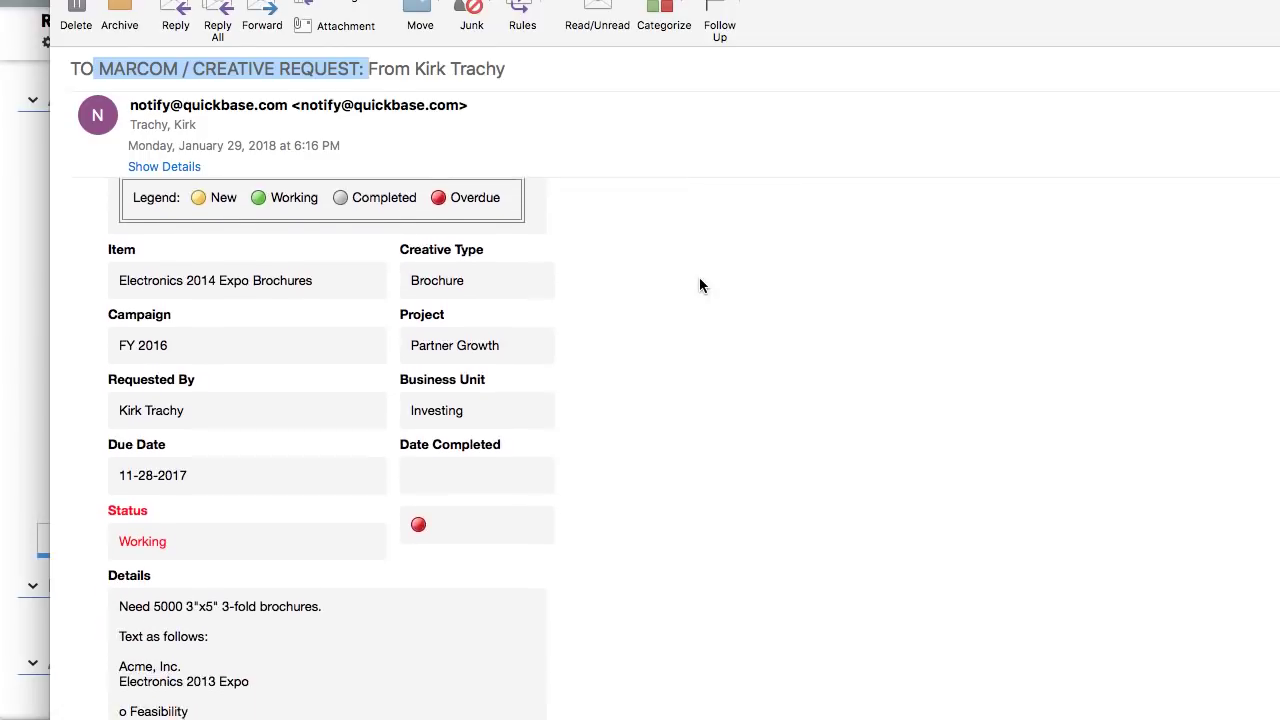
scroll(699, 280, down, 4)
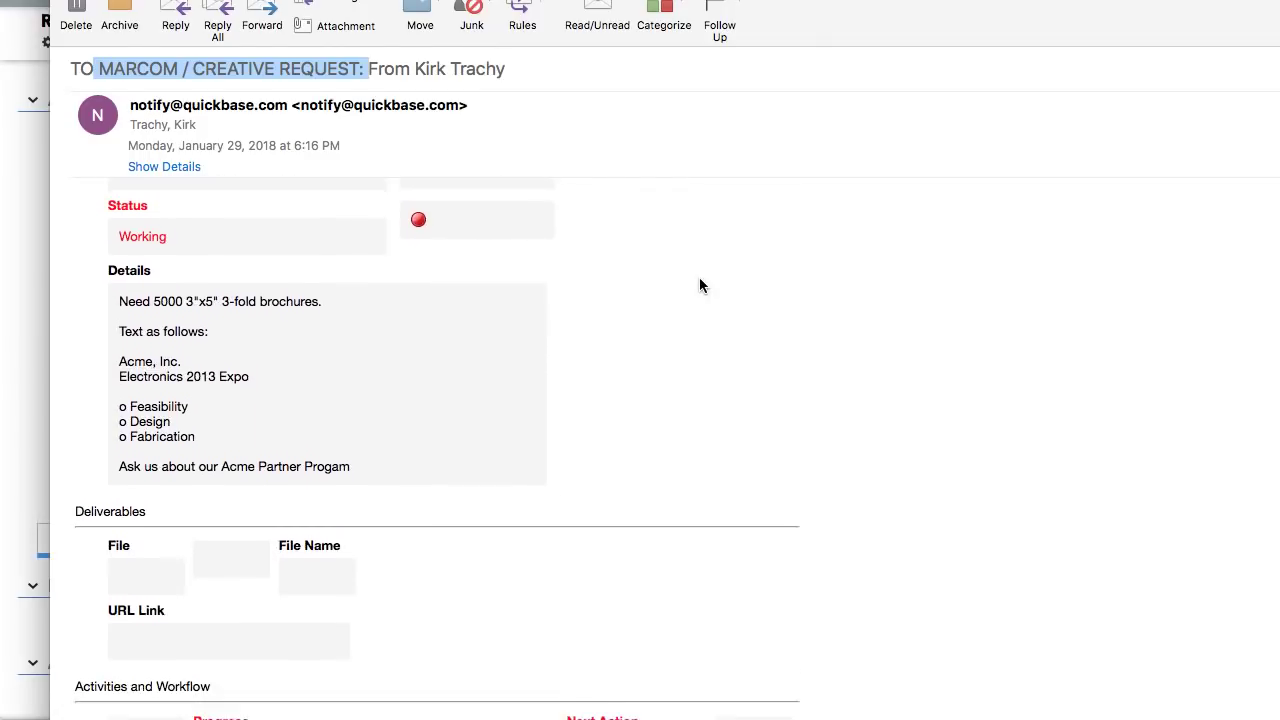
scroll(699, 279, down, 9)
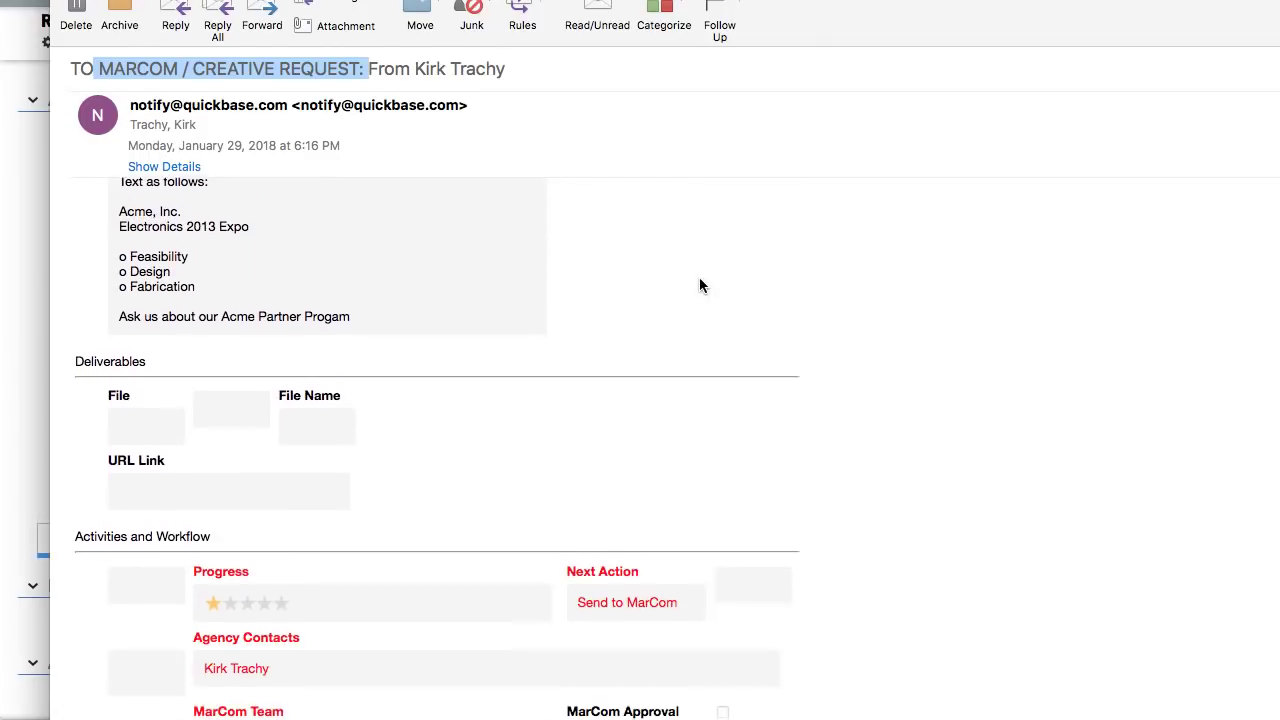
scroll(699, 280, down, 1)
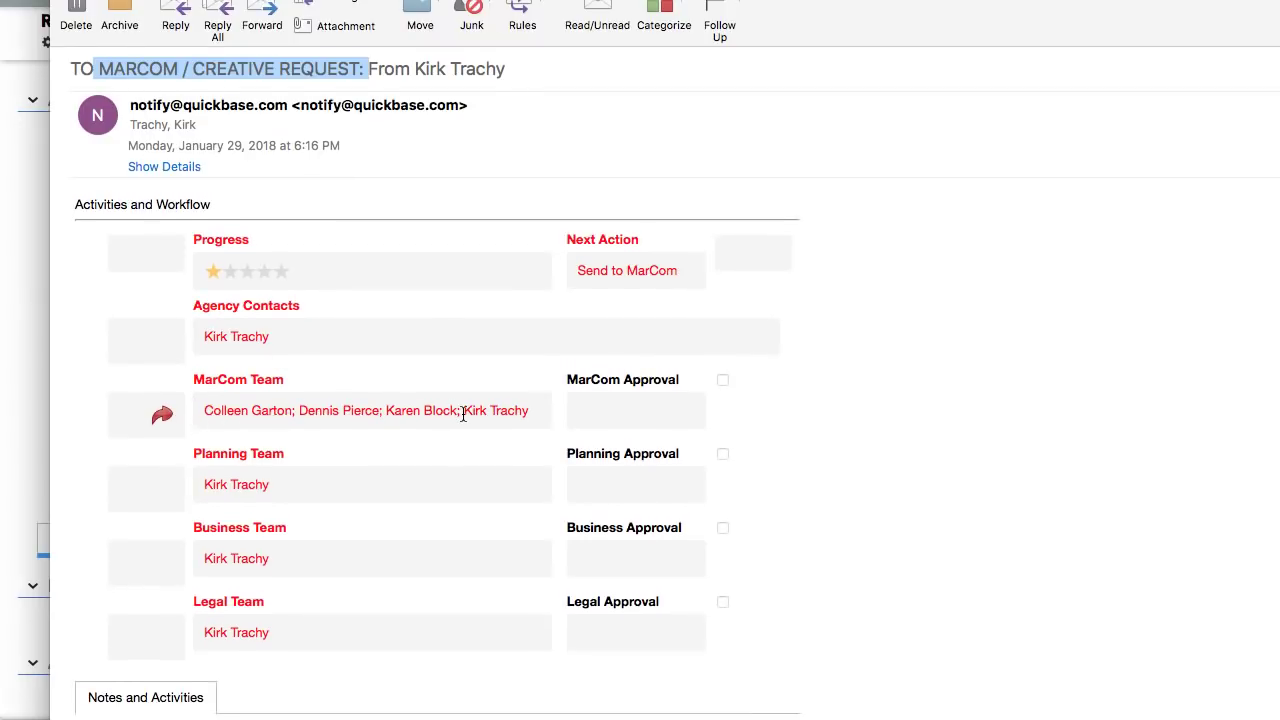
scroll(230, 295, up, 20)
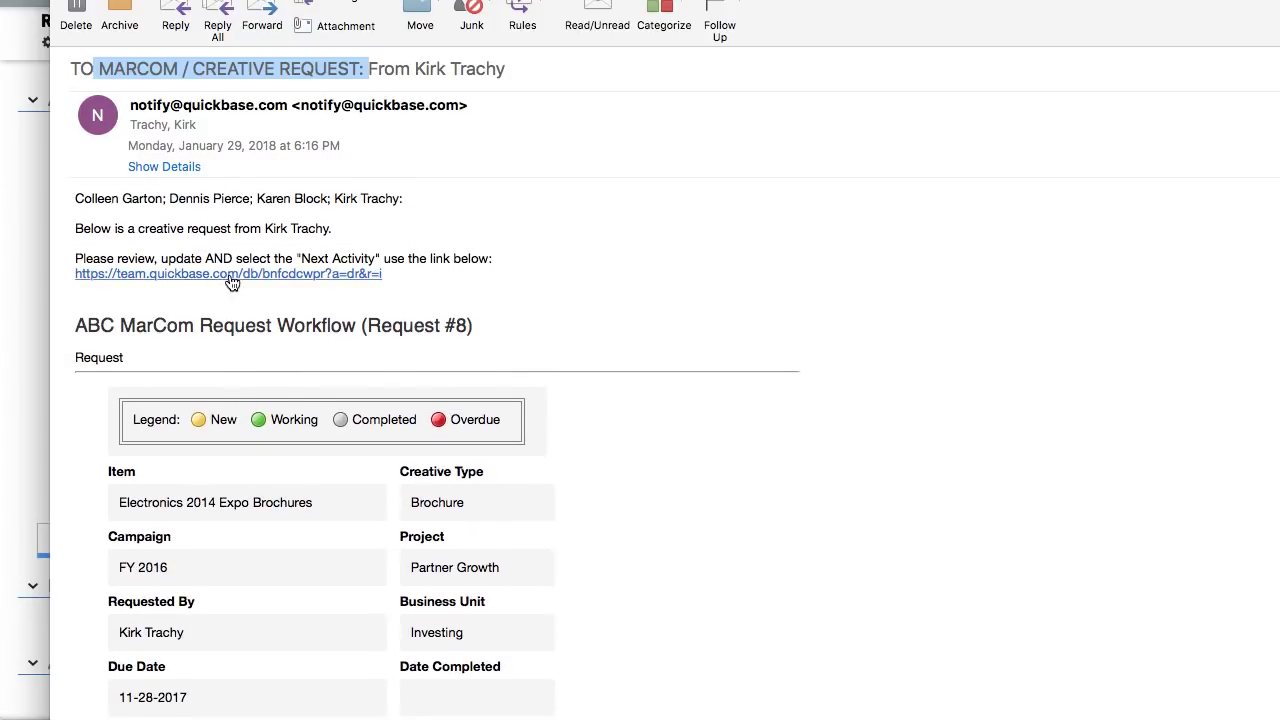
Step: Open the request from the e-mail link for editing, set MarCom Approval to Approved and Next Action to Send to Planning
click(230, 274)
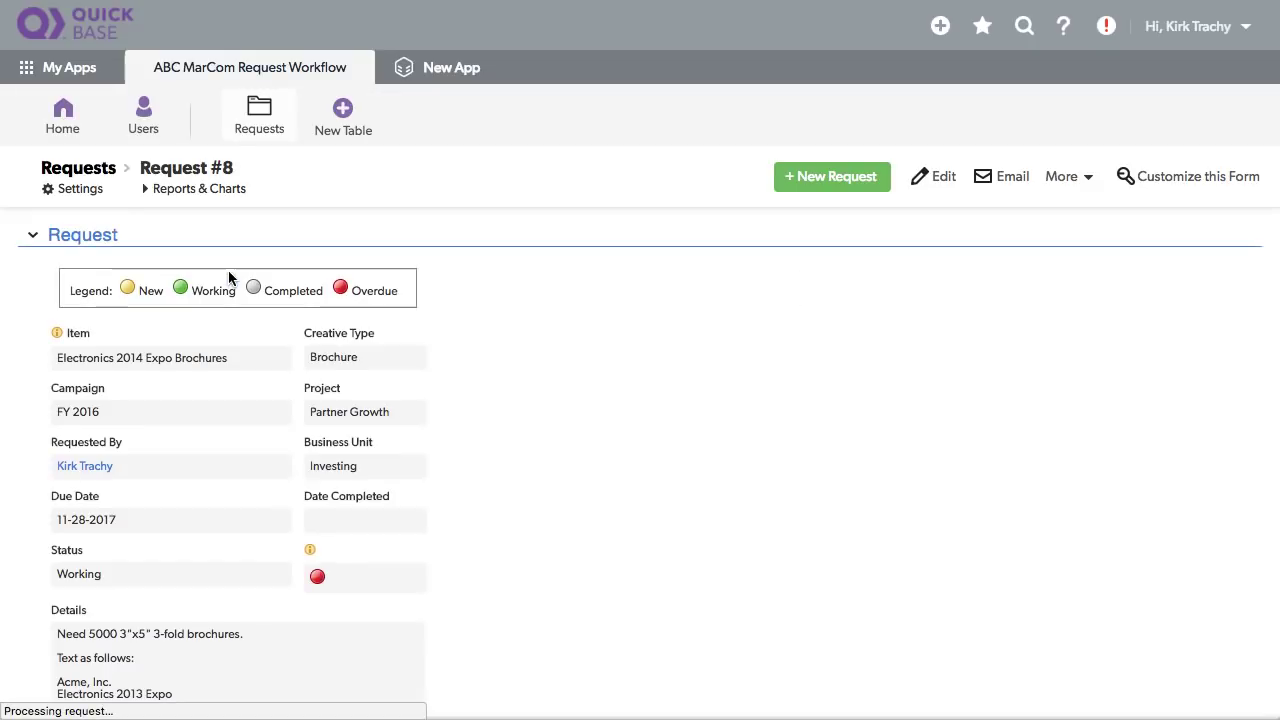
click(943, 178)
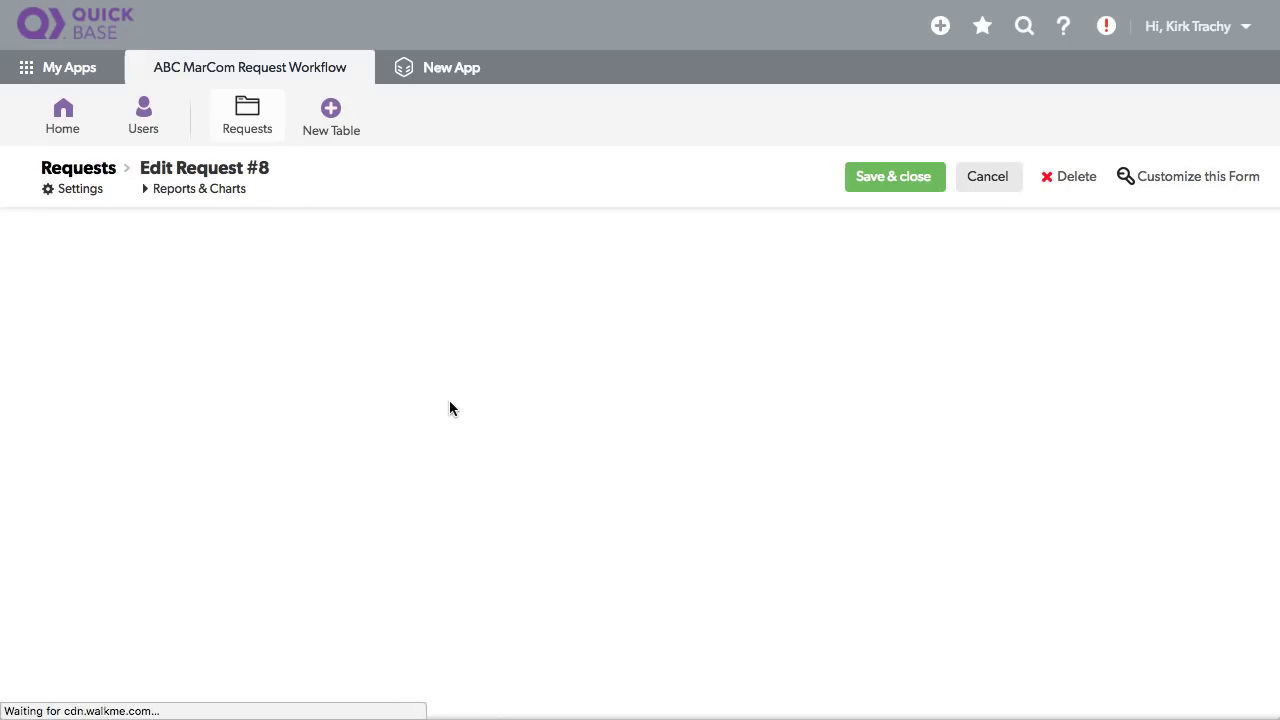
scroll(449, 405, down, 3)
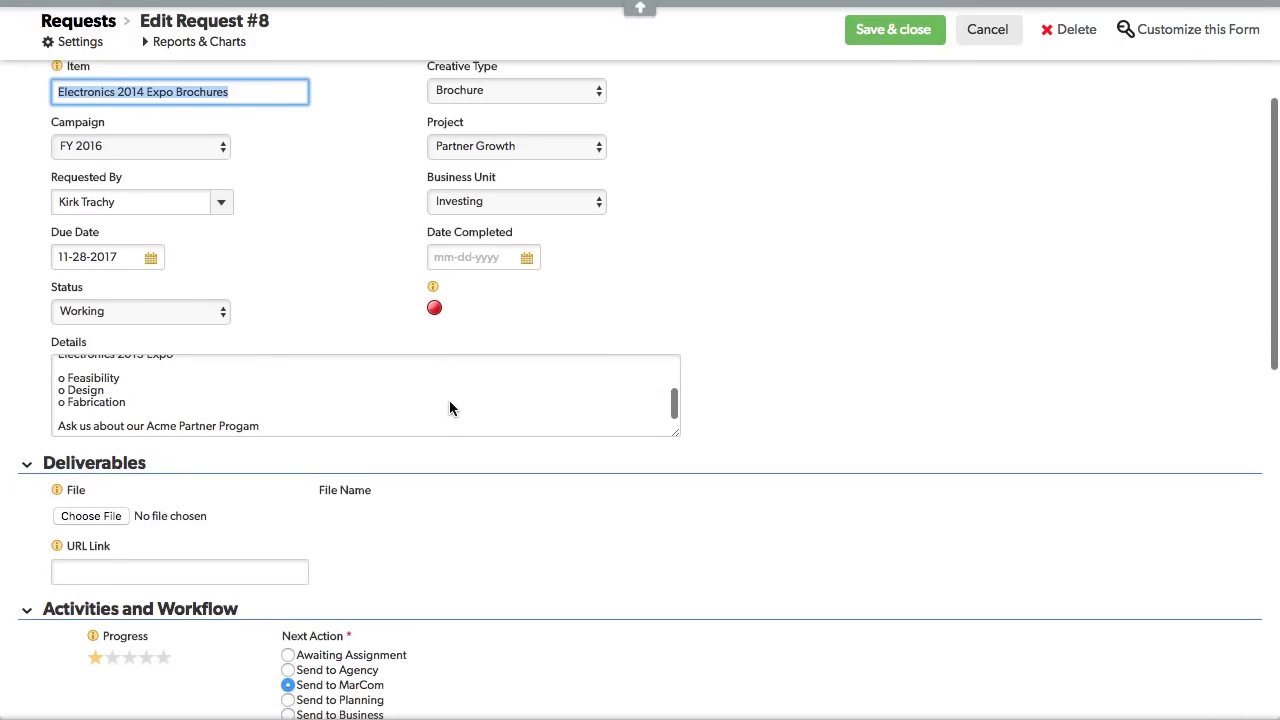
scroll(450, 401, down, 5)
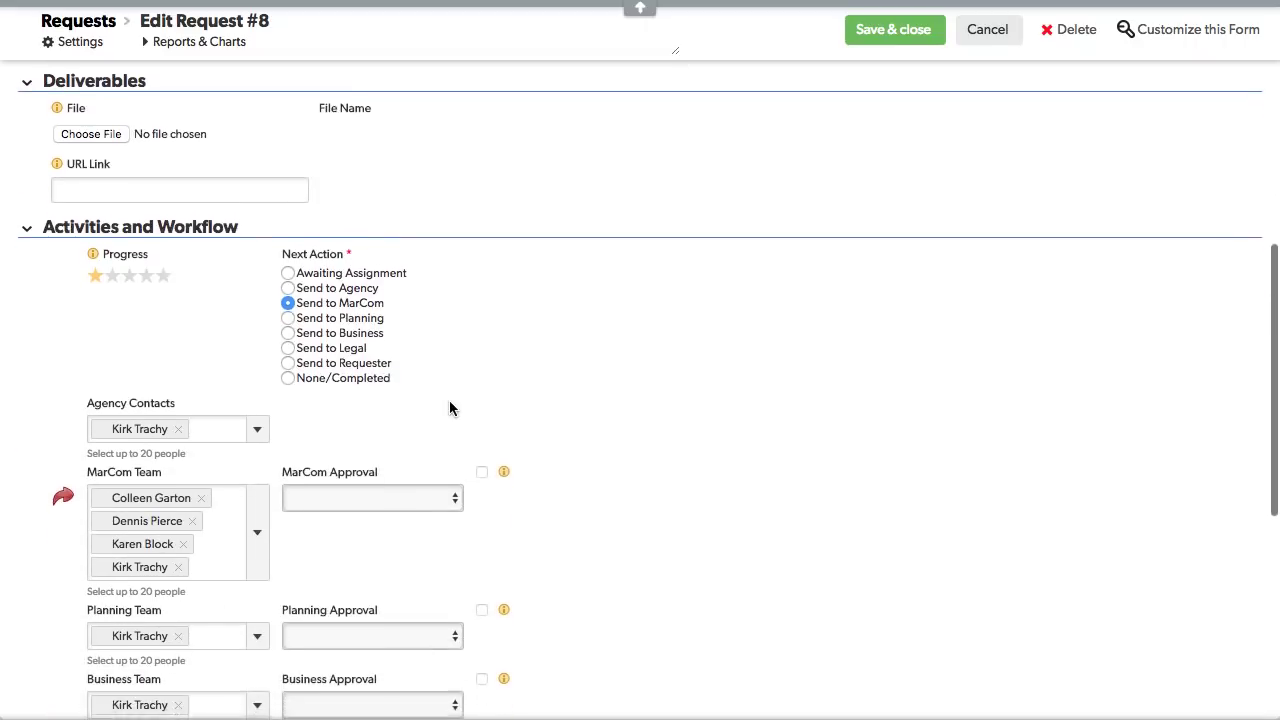
click(389, 401)
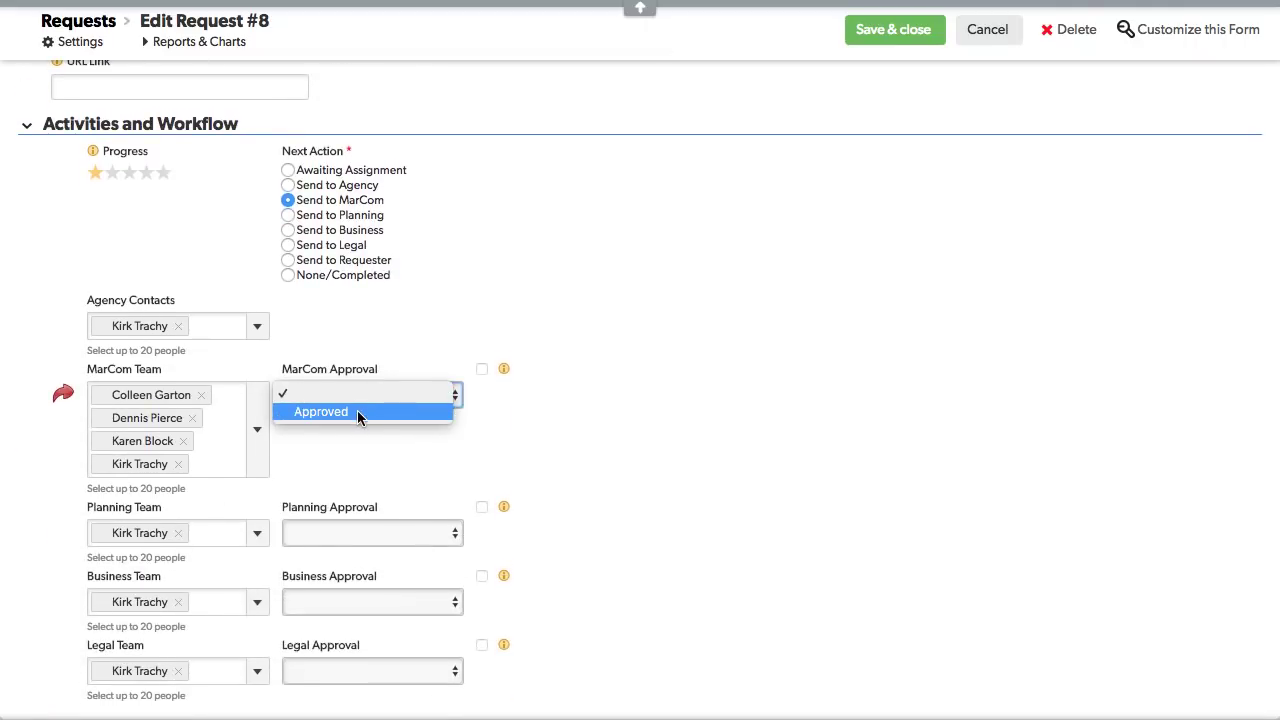
click(358, 418)
click(289, 217)
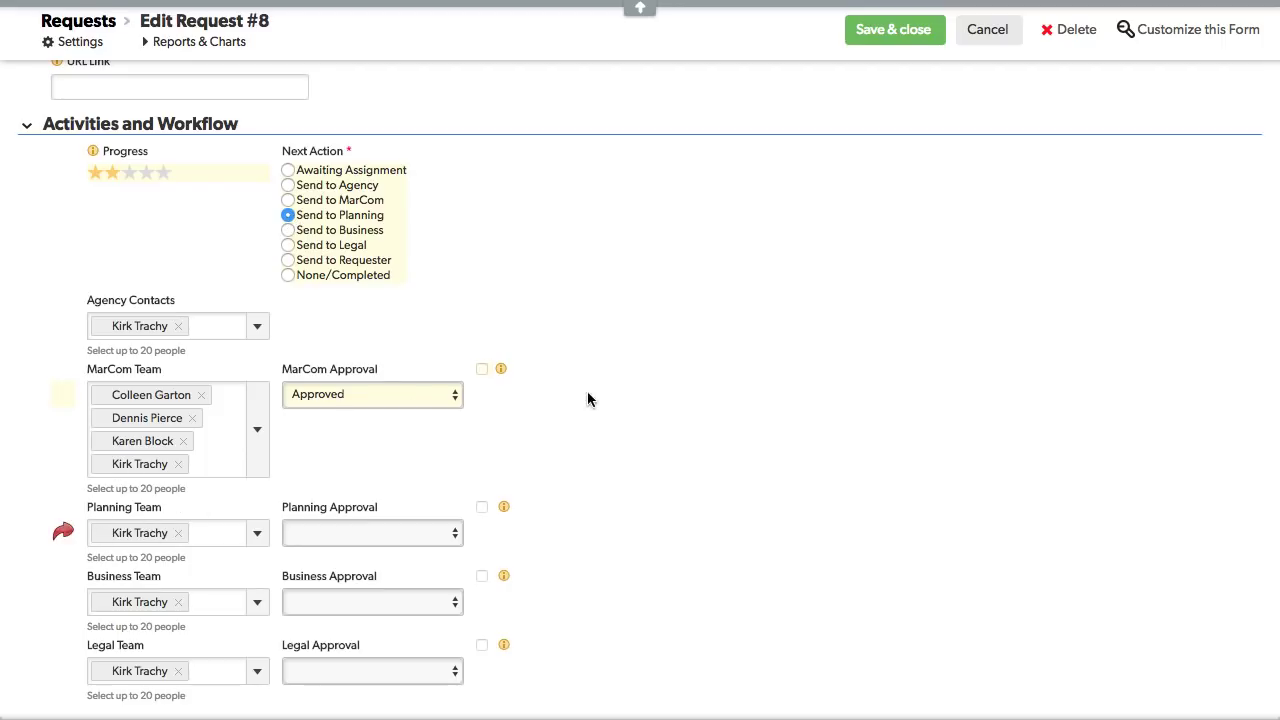
Step: Add the note "Can we accommodate this?" to the request and save it
scroll(674, 418, down, 5)
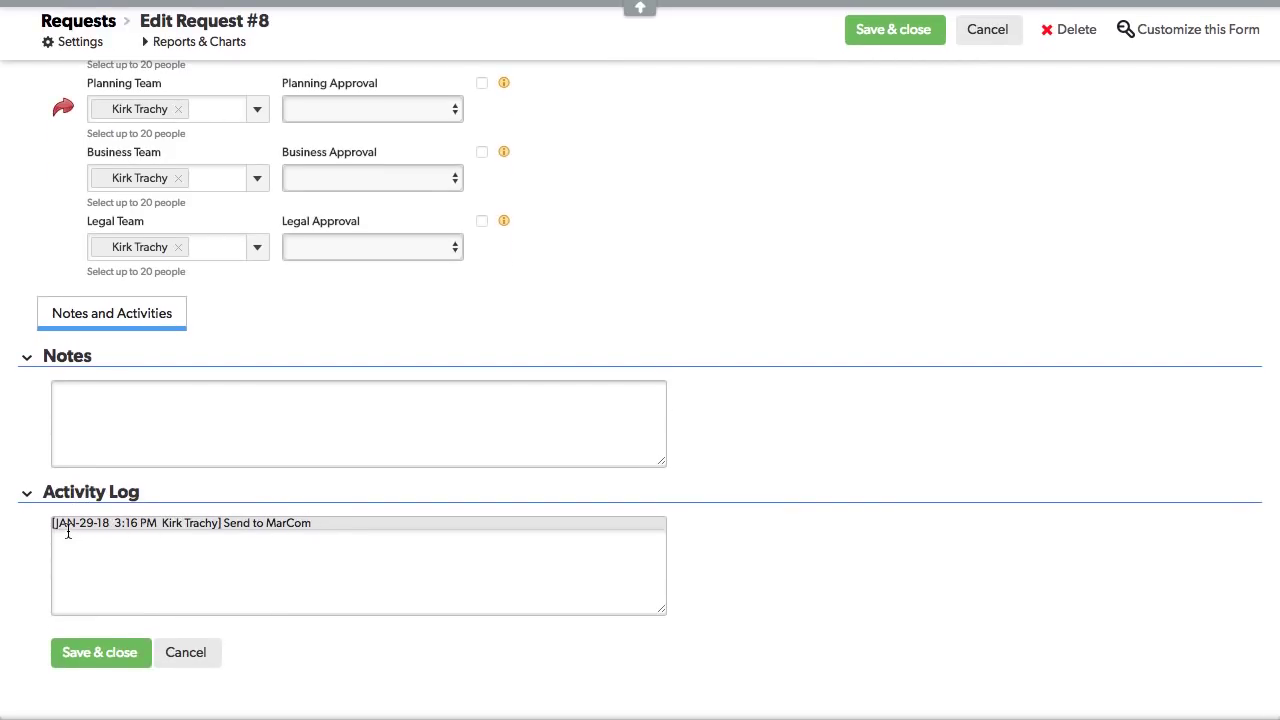
click(107, 400)
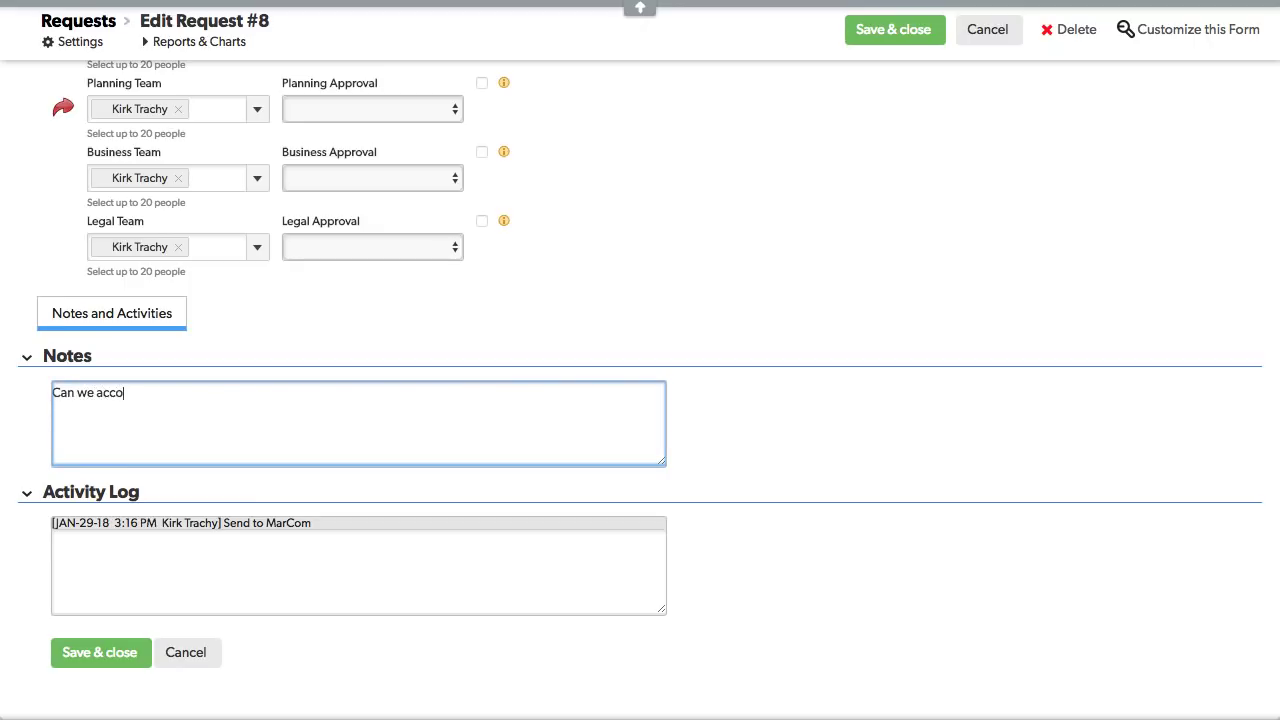
text(Can we accomodate this)
right_click(139, 392)
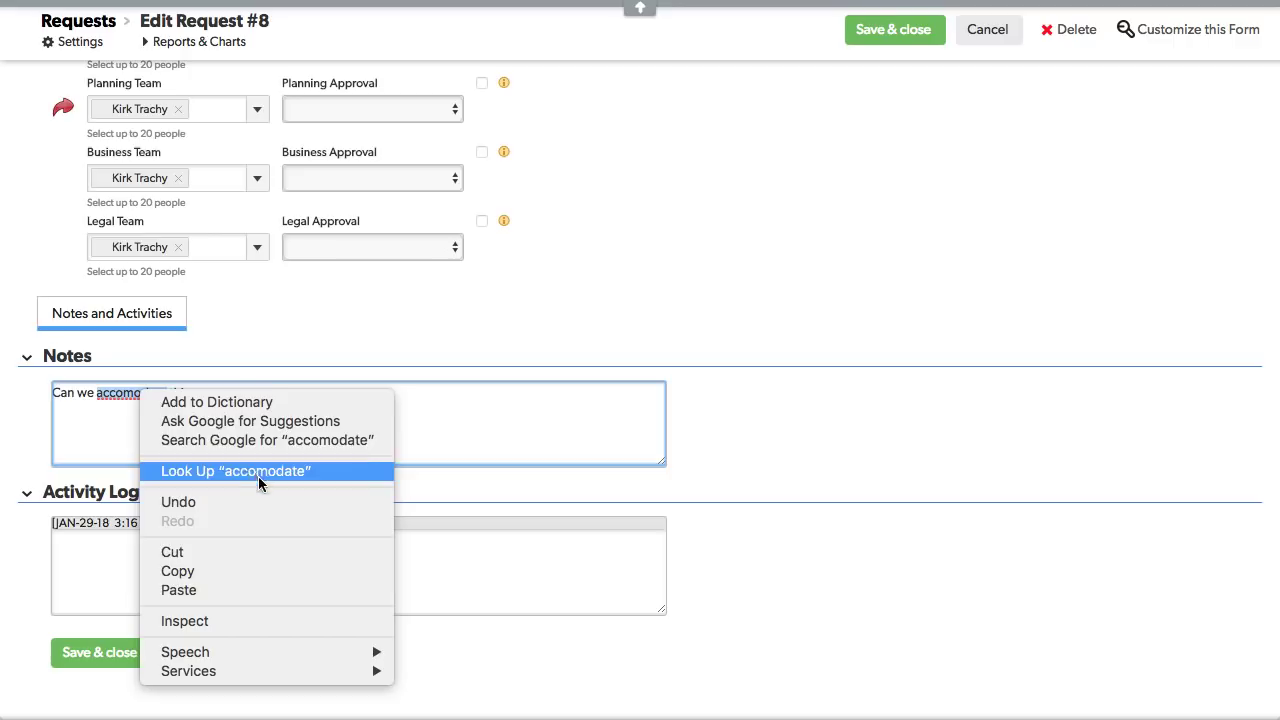
click(128, 432)
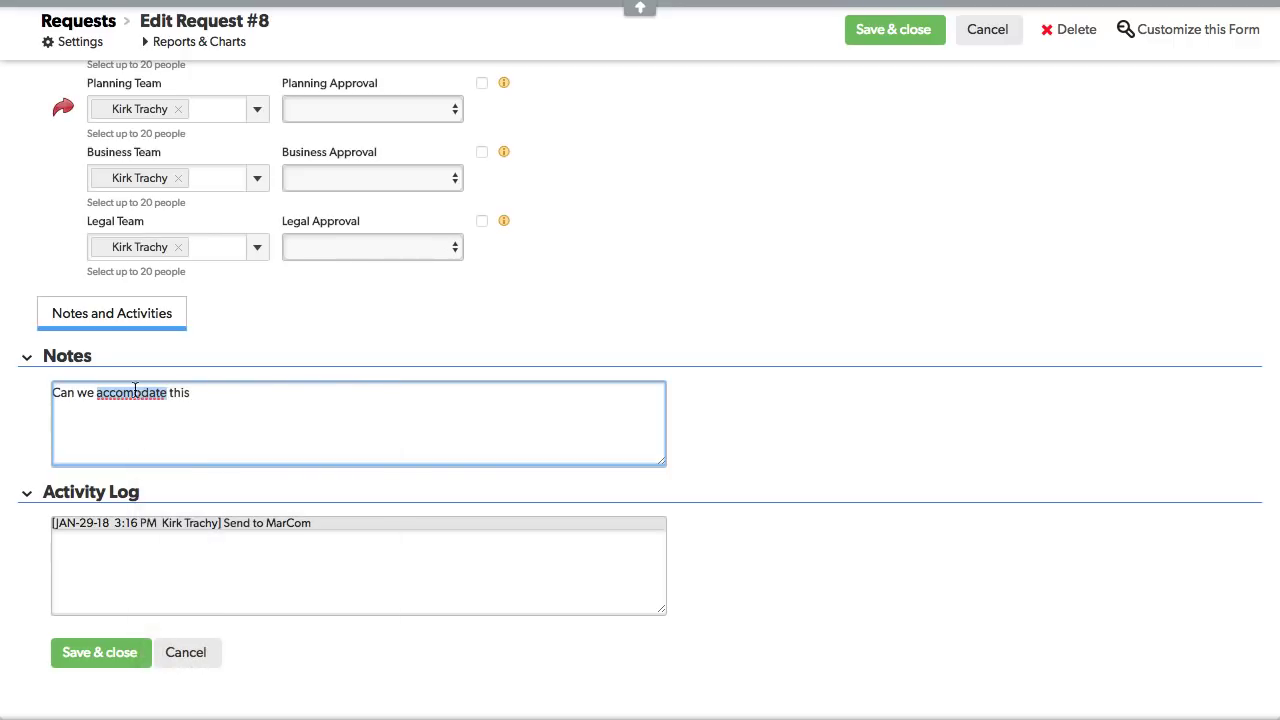
click(135, 392)
text(m)
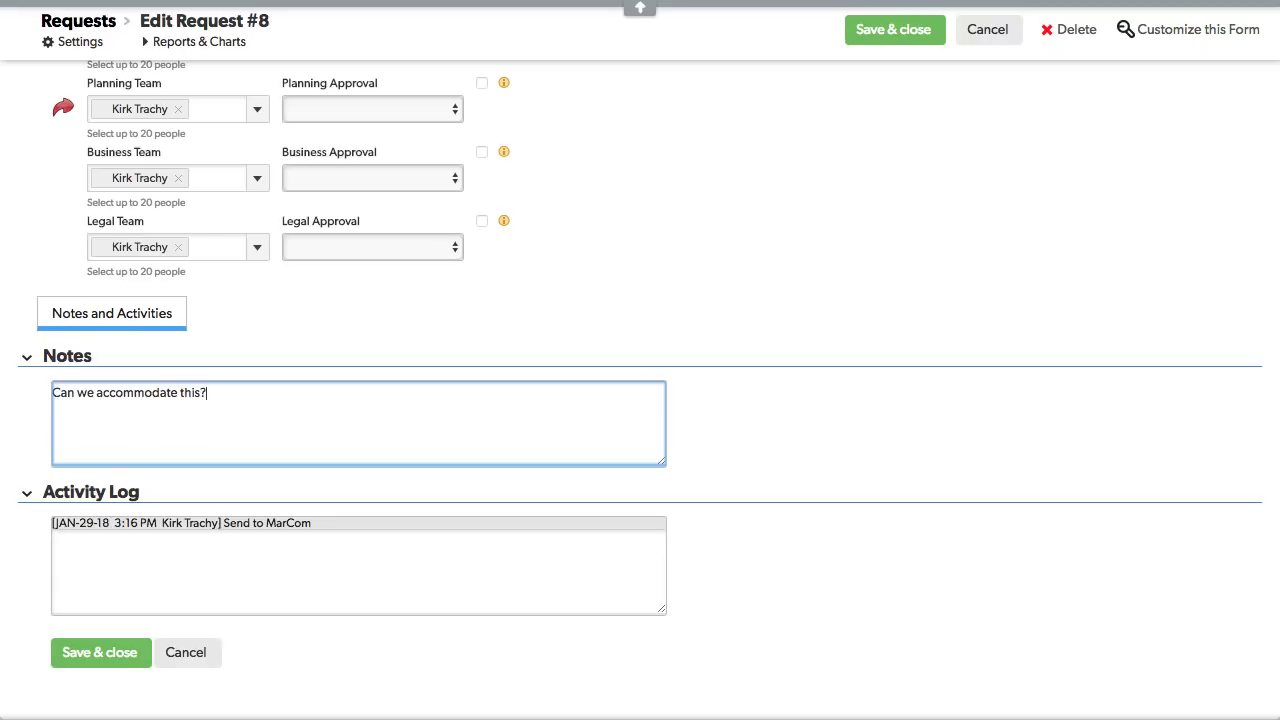
click(114, 660)
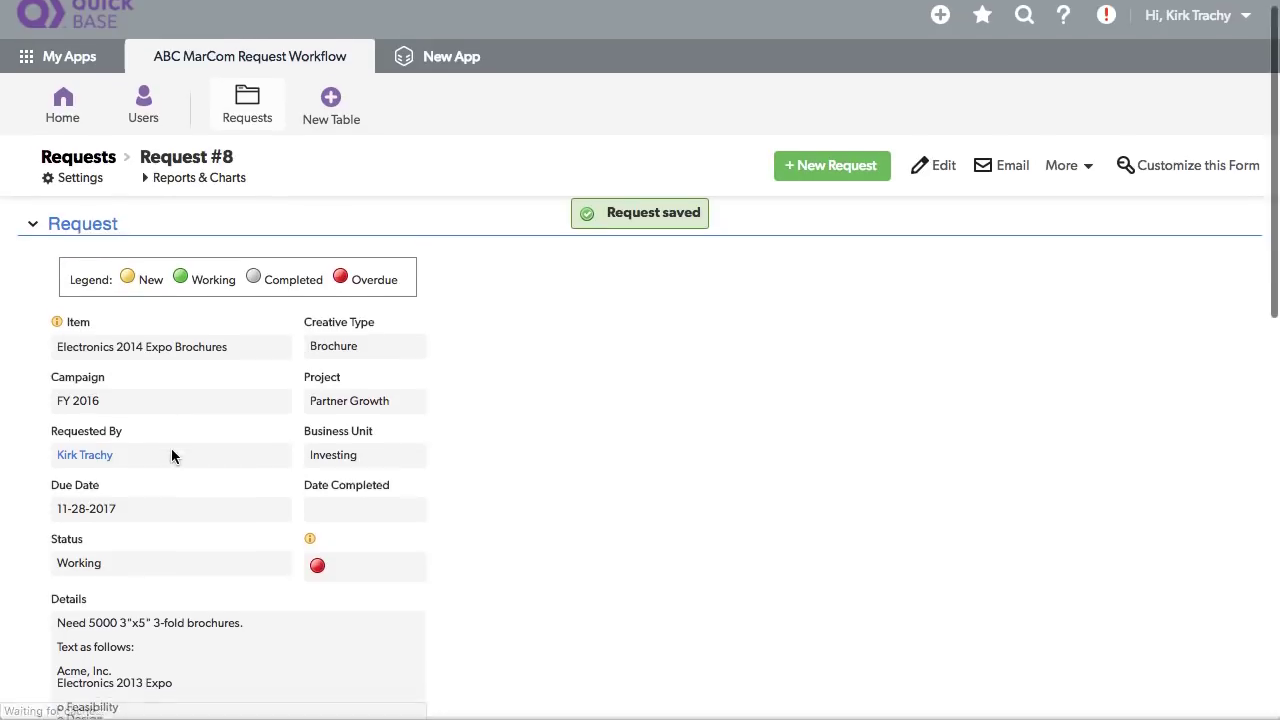
Step: Check the MarCom approval on the saved request and examine the planning notification e-mail's subject, changed fields, notes and activity log
scroll(171, 448, down, 10)
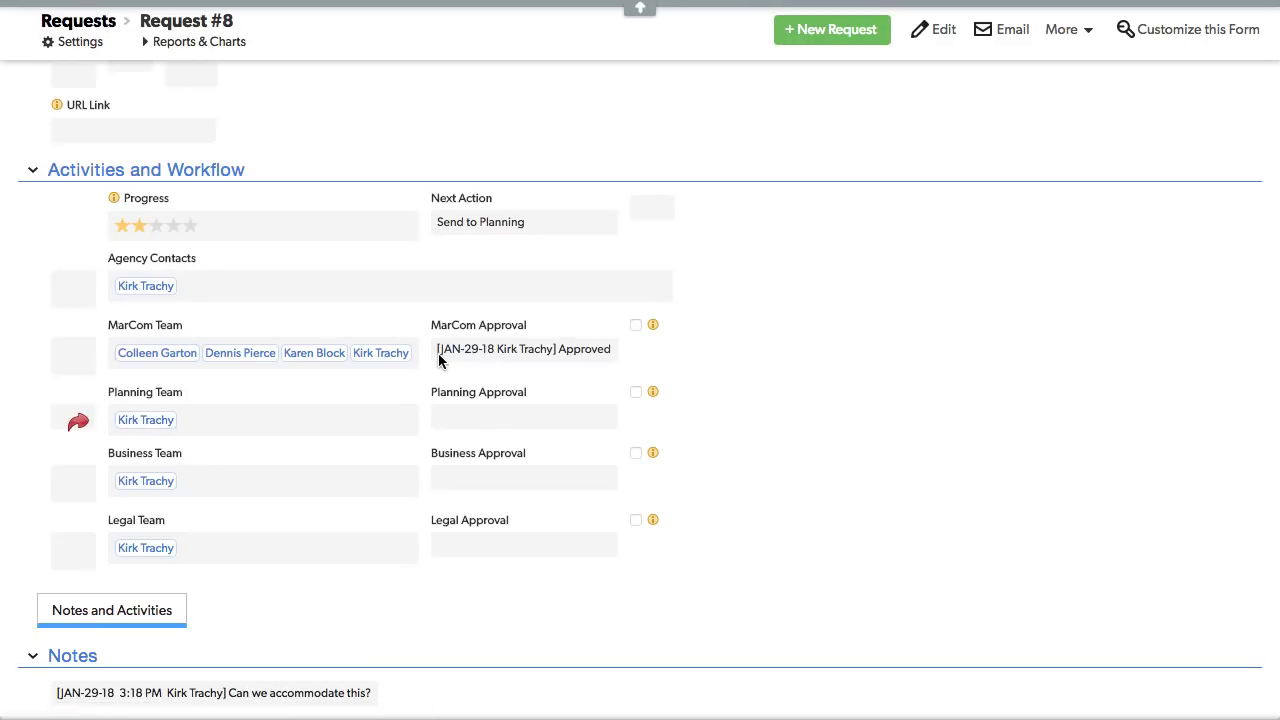
drag(437, 352, 605, 357)
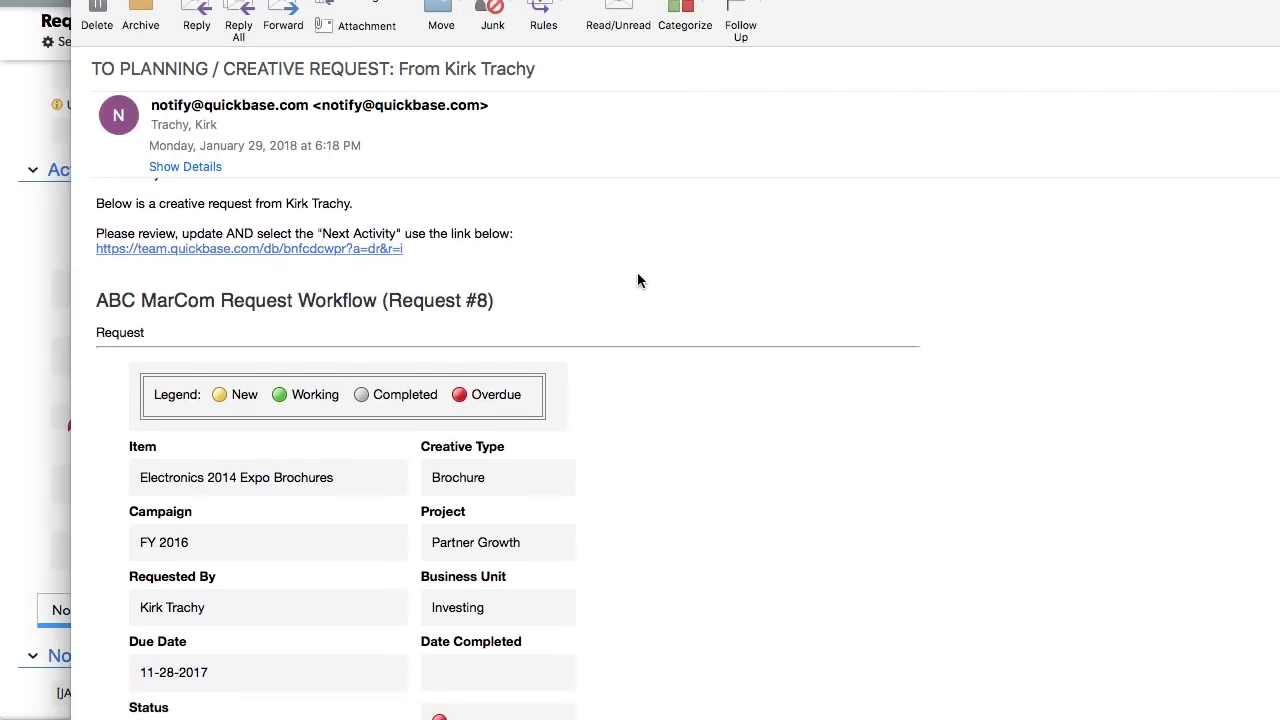
drag(117, 68, 226, 70)
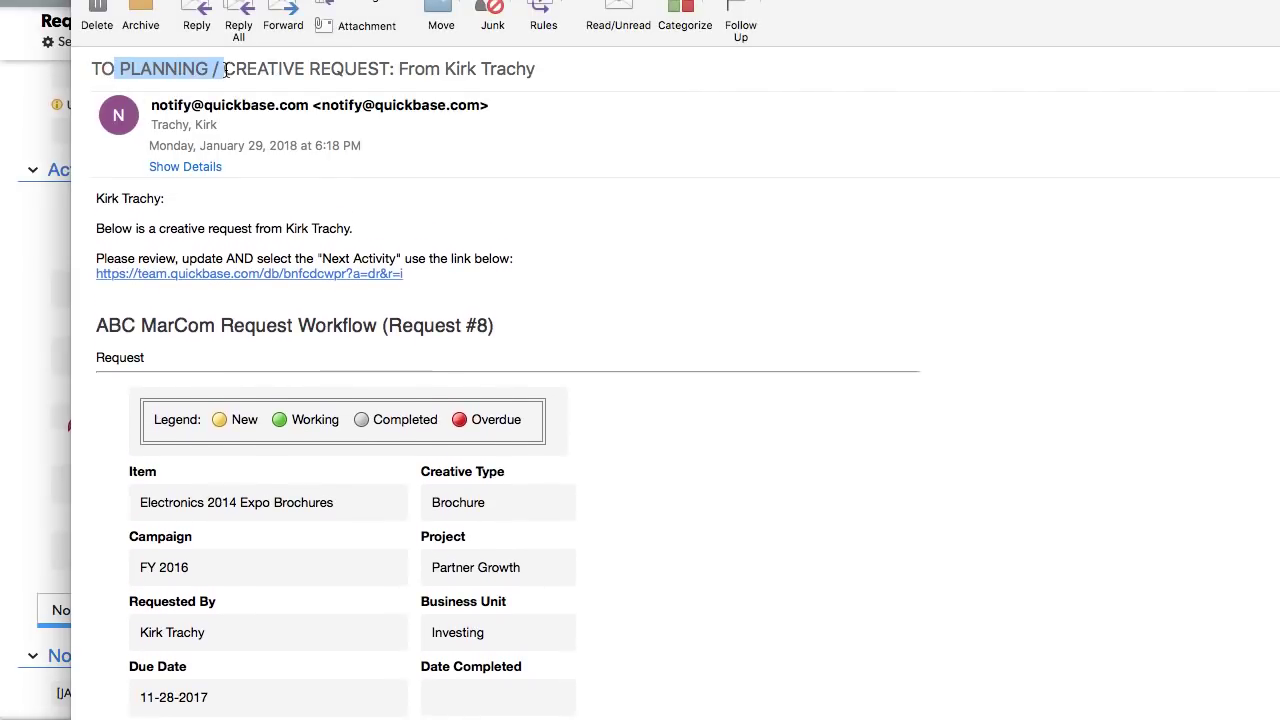
scroll(335, 315, down, 10)
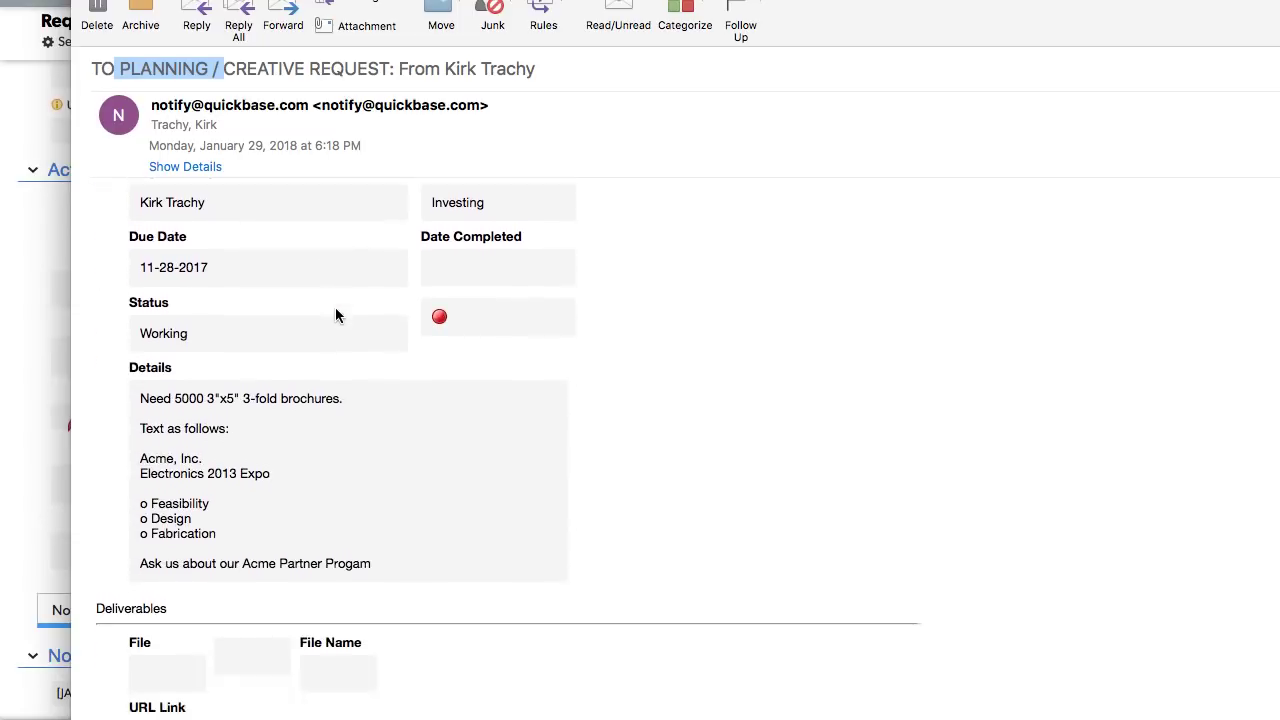
scroll(336, 313, down, 8)
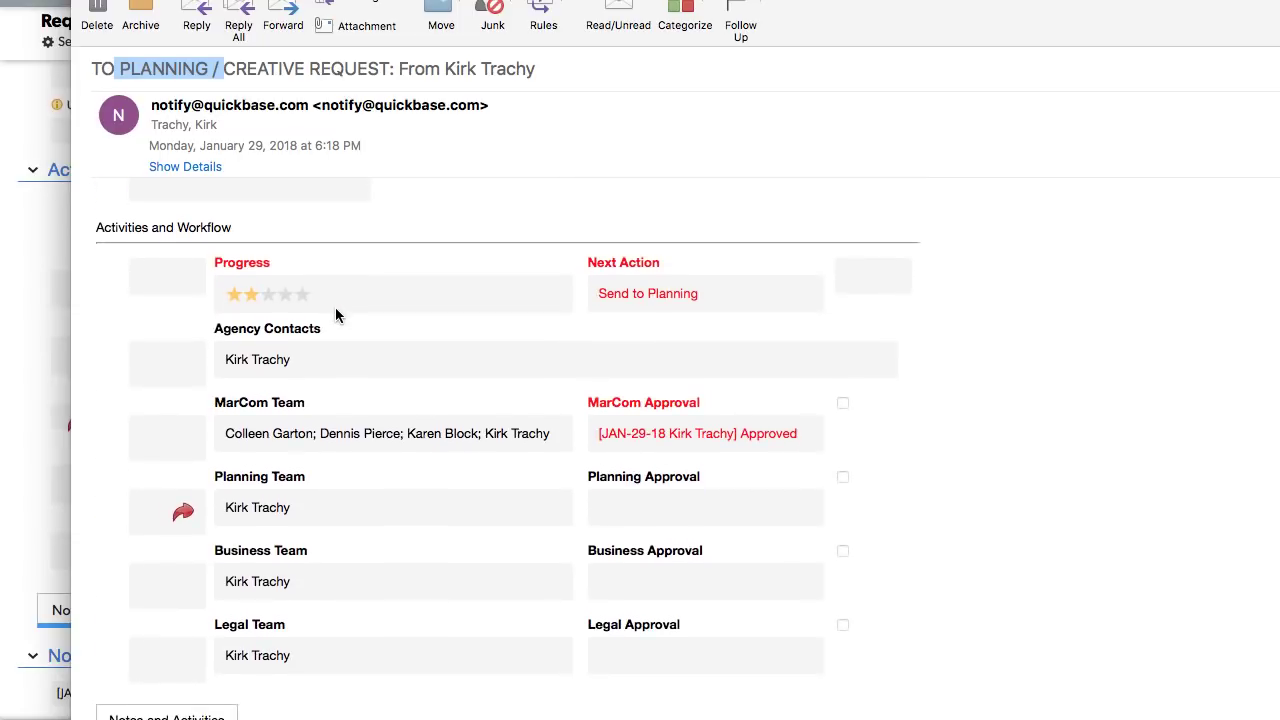
scroll(335, 315, down, 6)
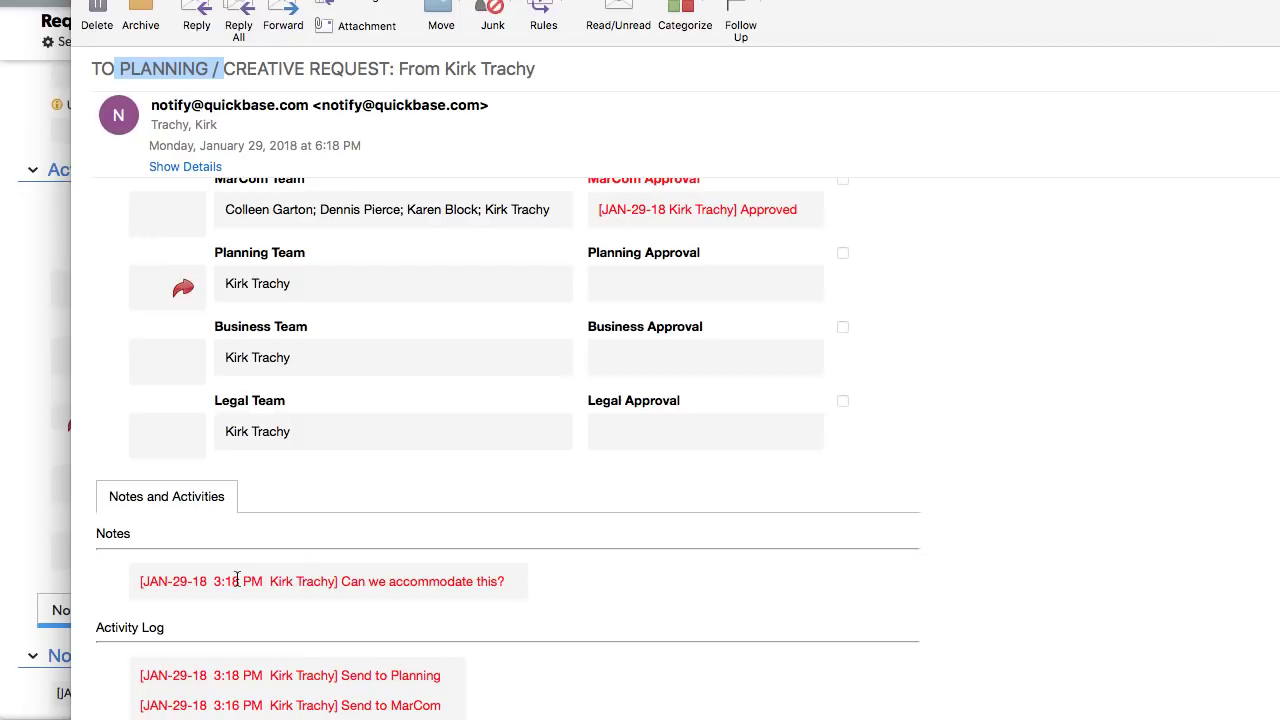
drag(342, 676, 461, 668)
scroll(353, 320, up, 10)
scroll(353, 320, up, 5)
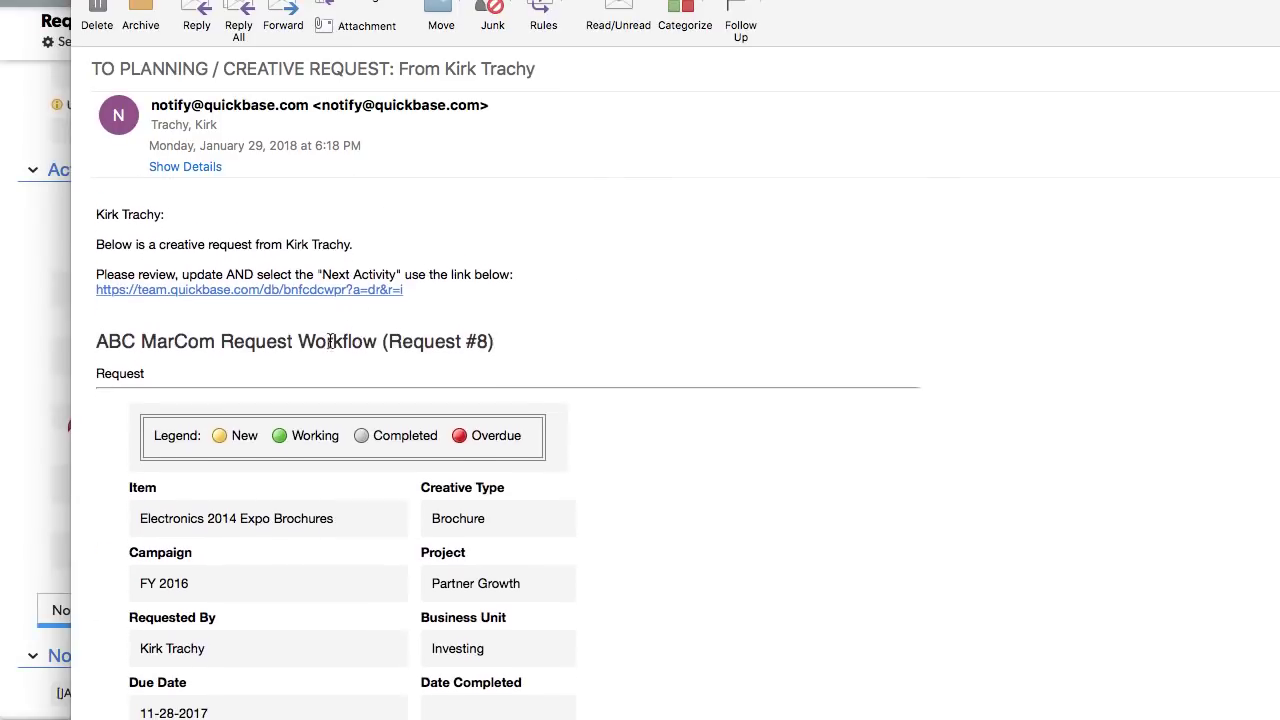
Step: Open the request from the planning e-mail for editing and try setting its Next Action to Send to Requester
click(223, 280)
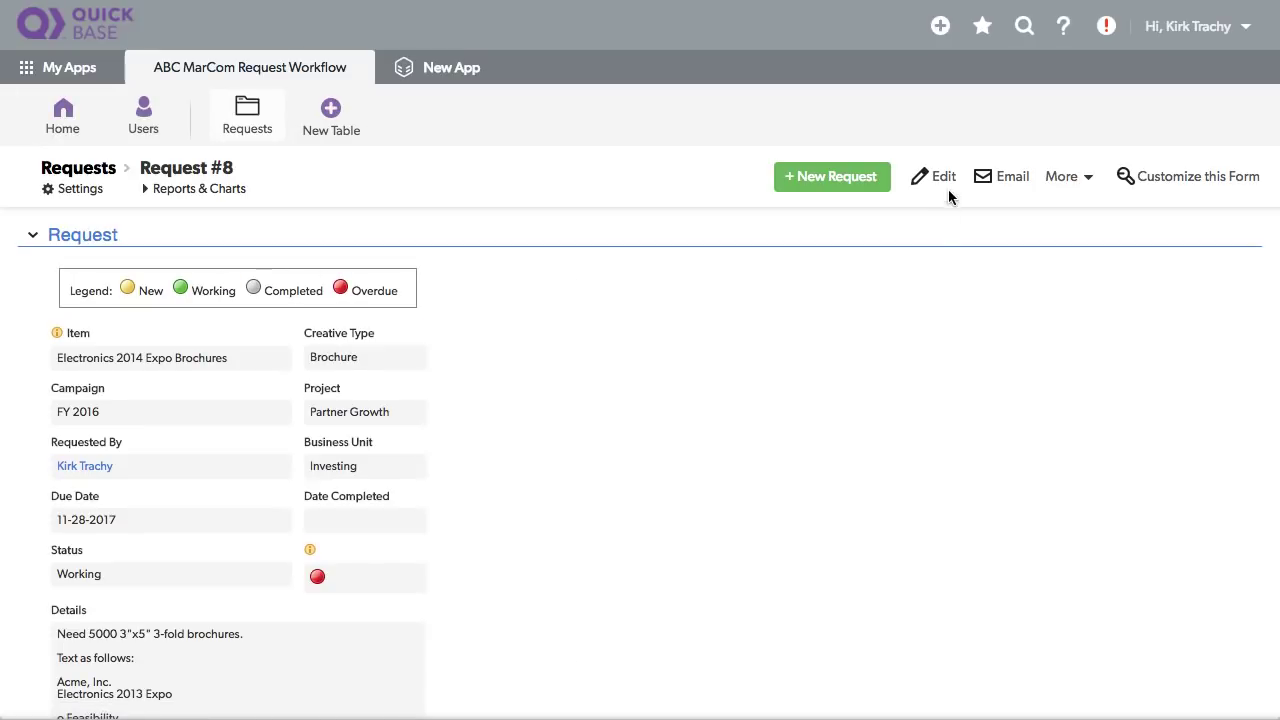
click(942, 177)
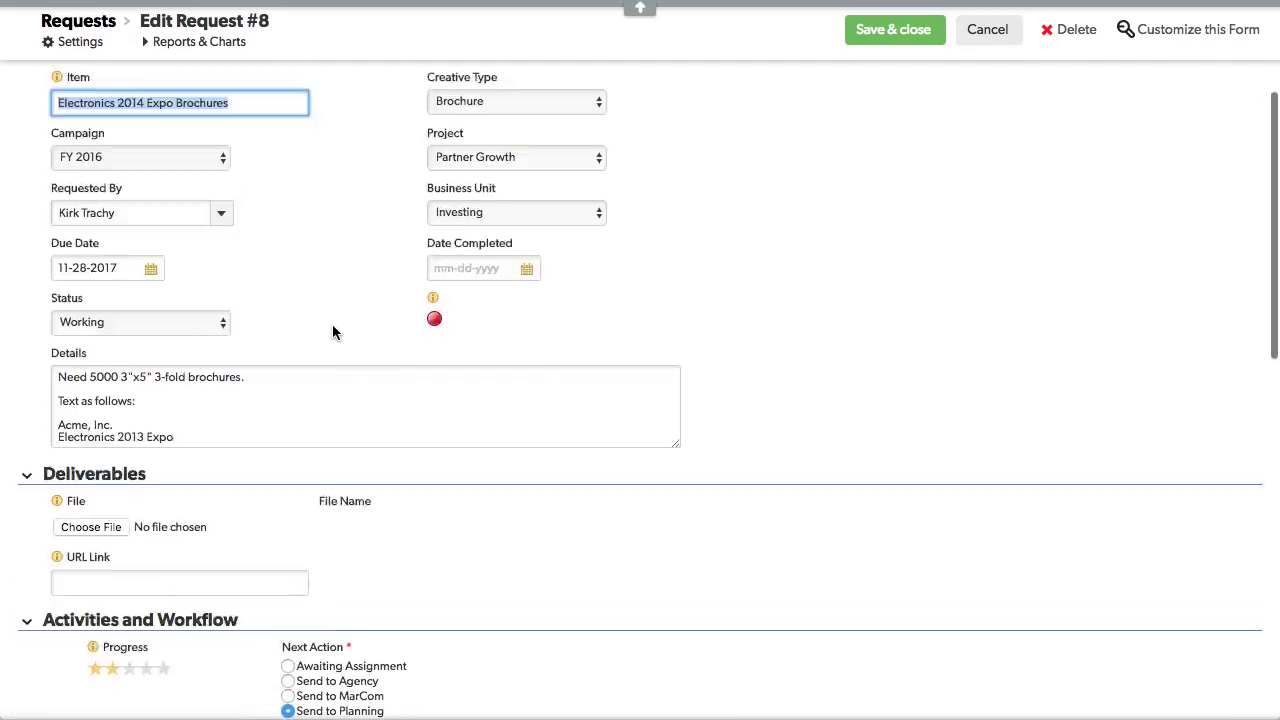
scroll(332, 324, down, 3)
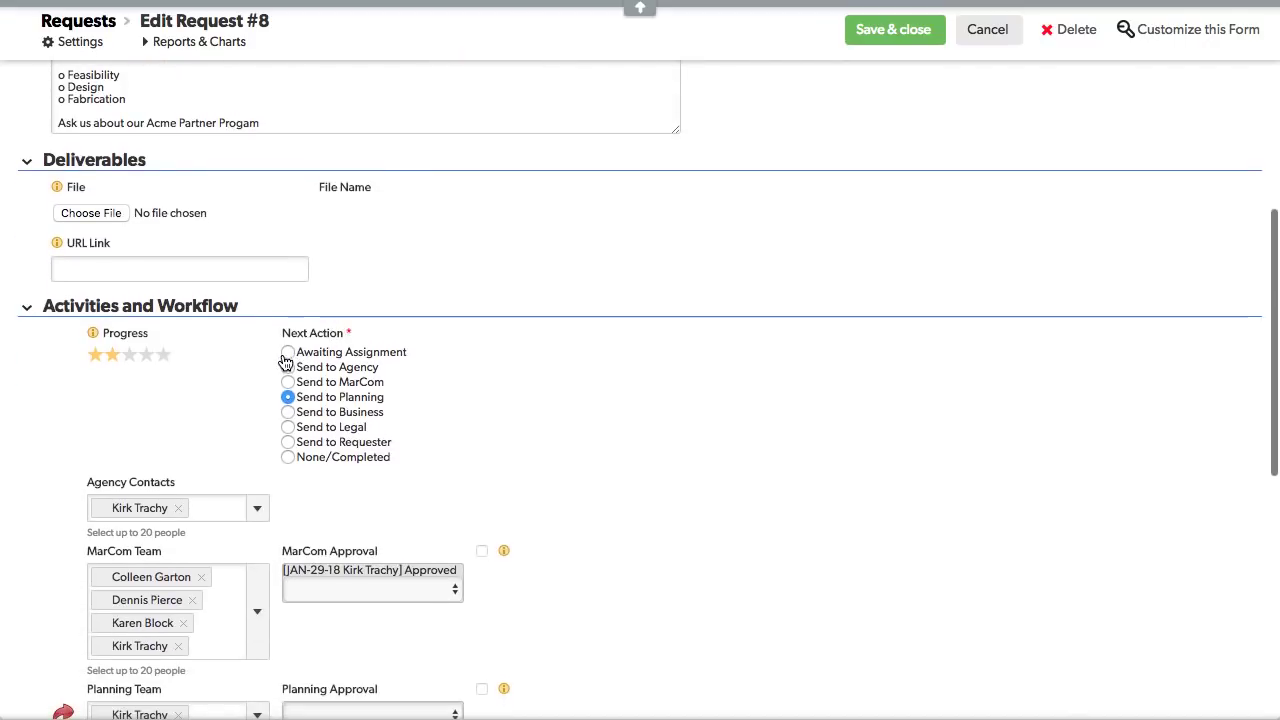
click(288, 442)
scroll(105, 515, down, 3)
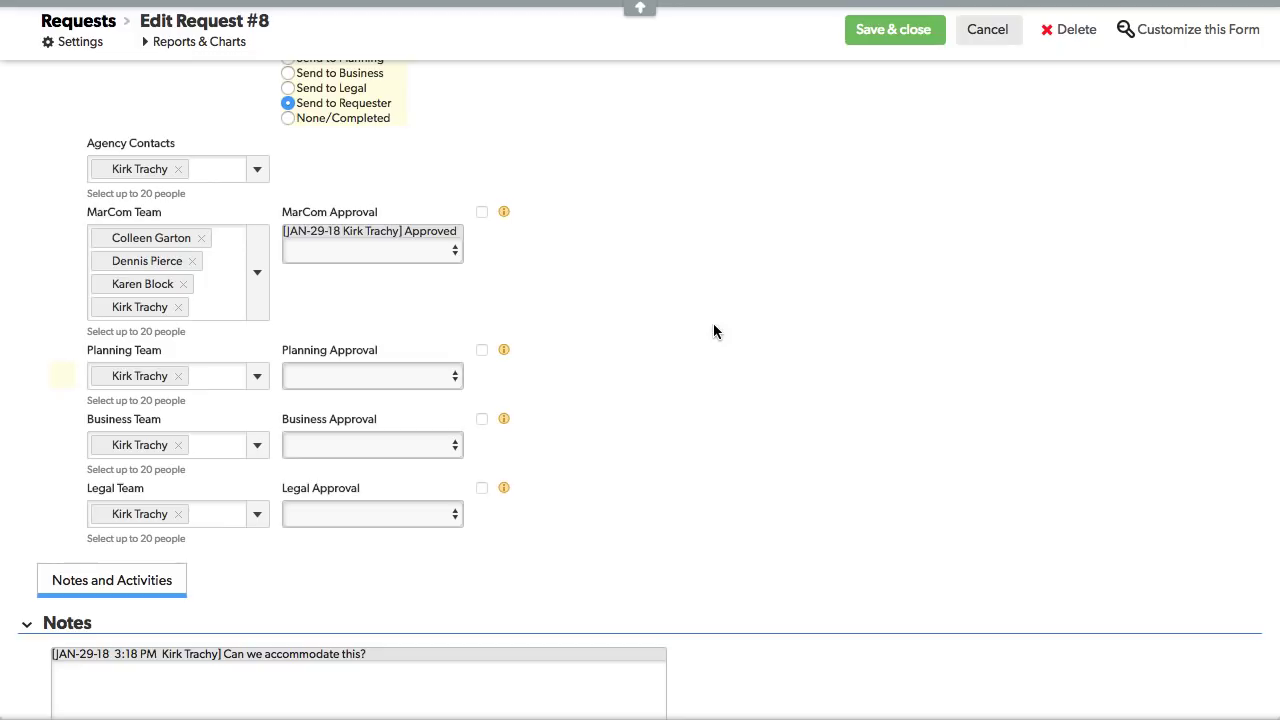
scroll(635, 175, up, 4)
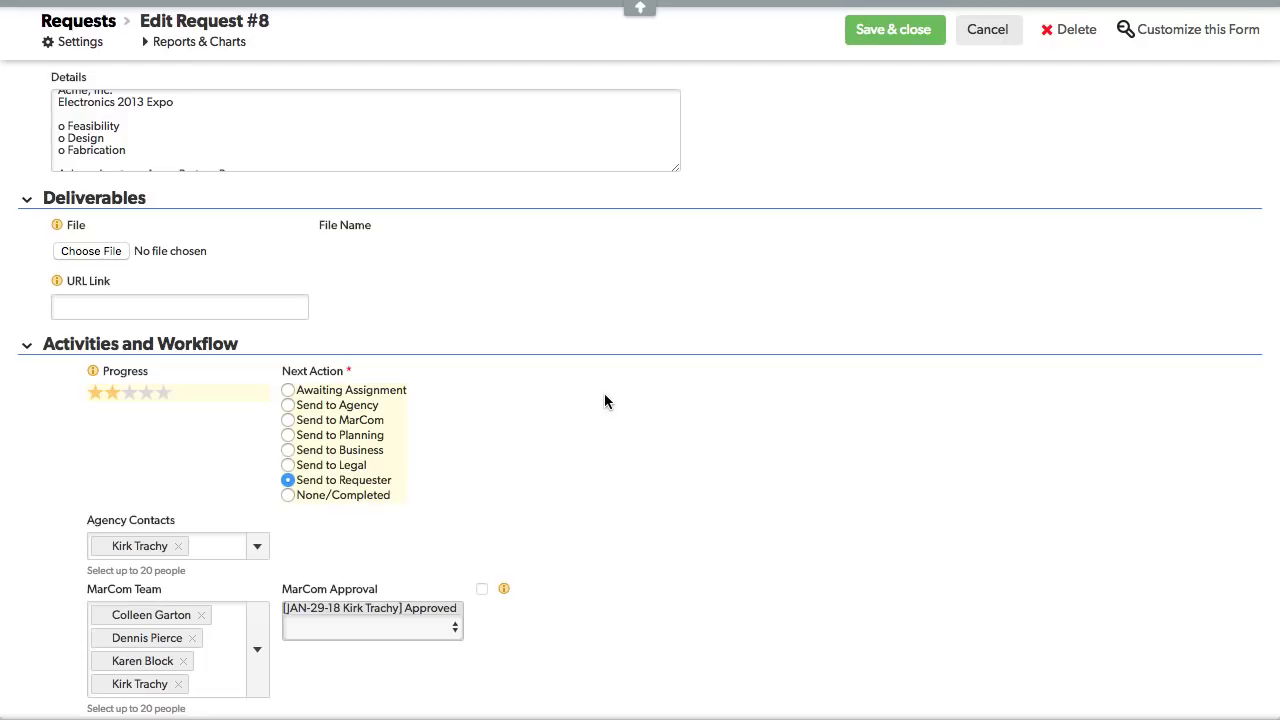
scroll(604, 396, down, 1)
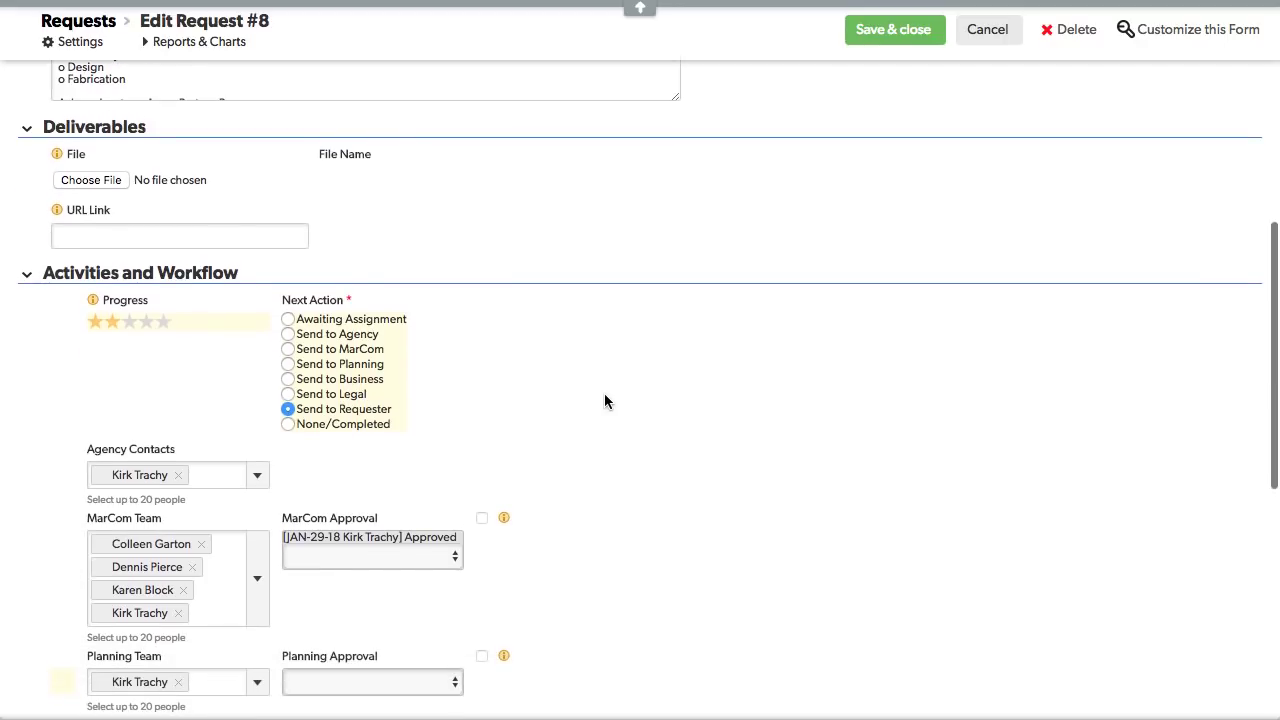
scroll(605, 400, down, 1)
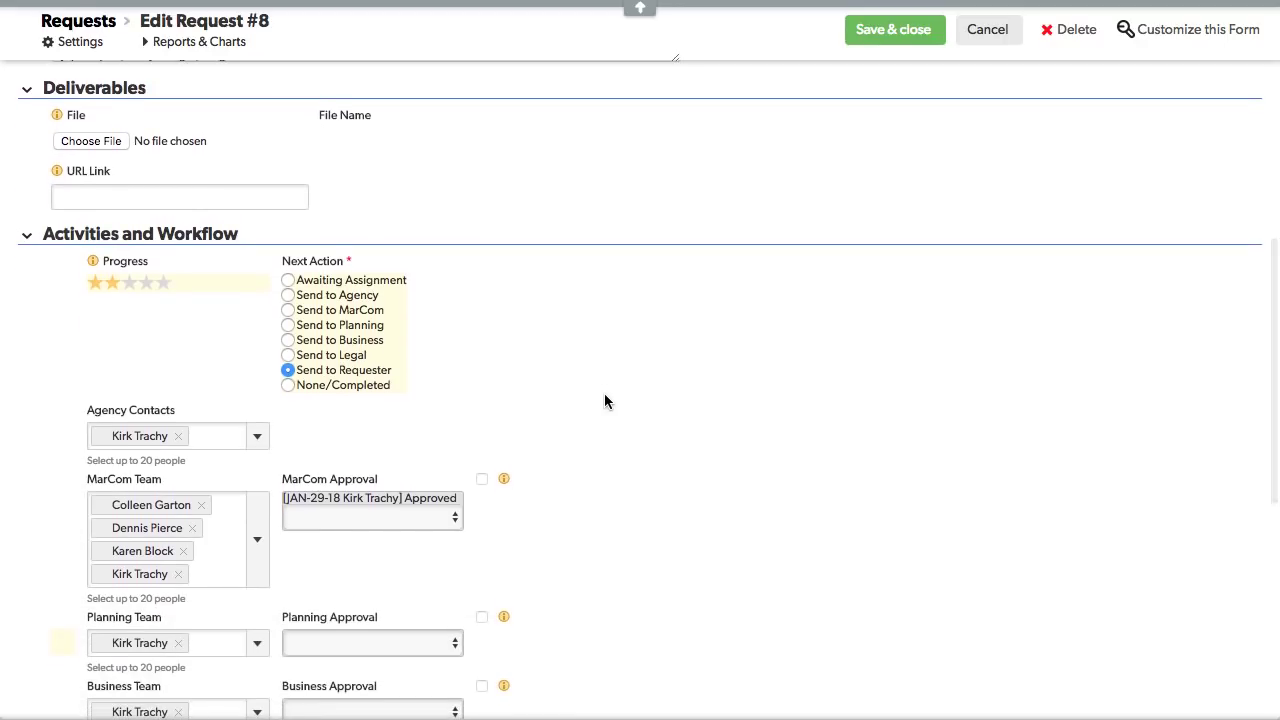
scroll(604, 400, up, 10)
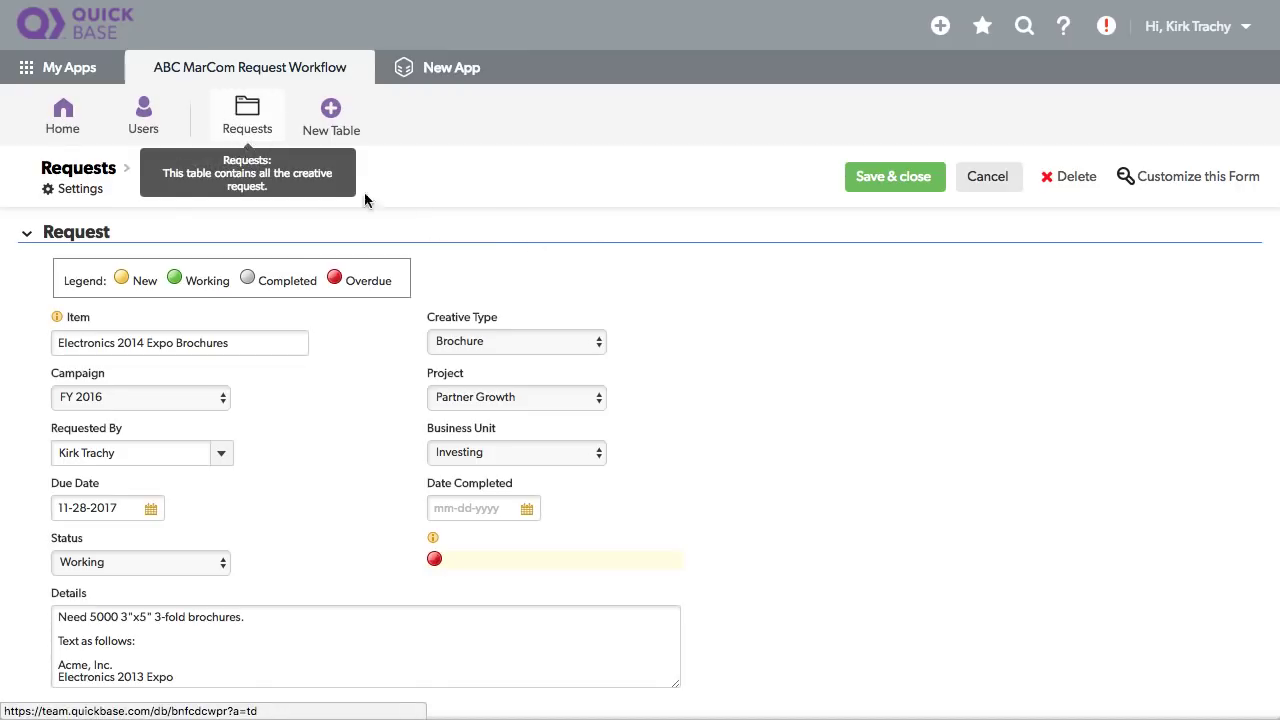
Step: Leave the edit form without saving, open the Requests table and look through the new, working and completed requests
click(254, 121)
click(874, 232)
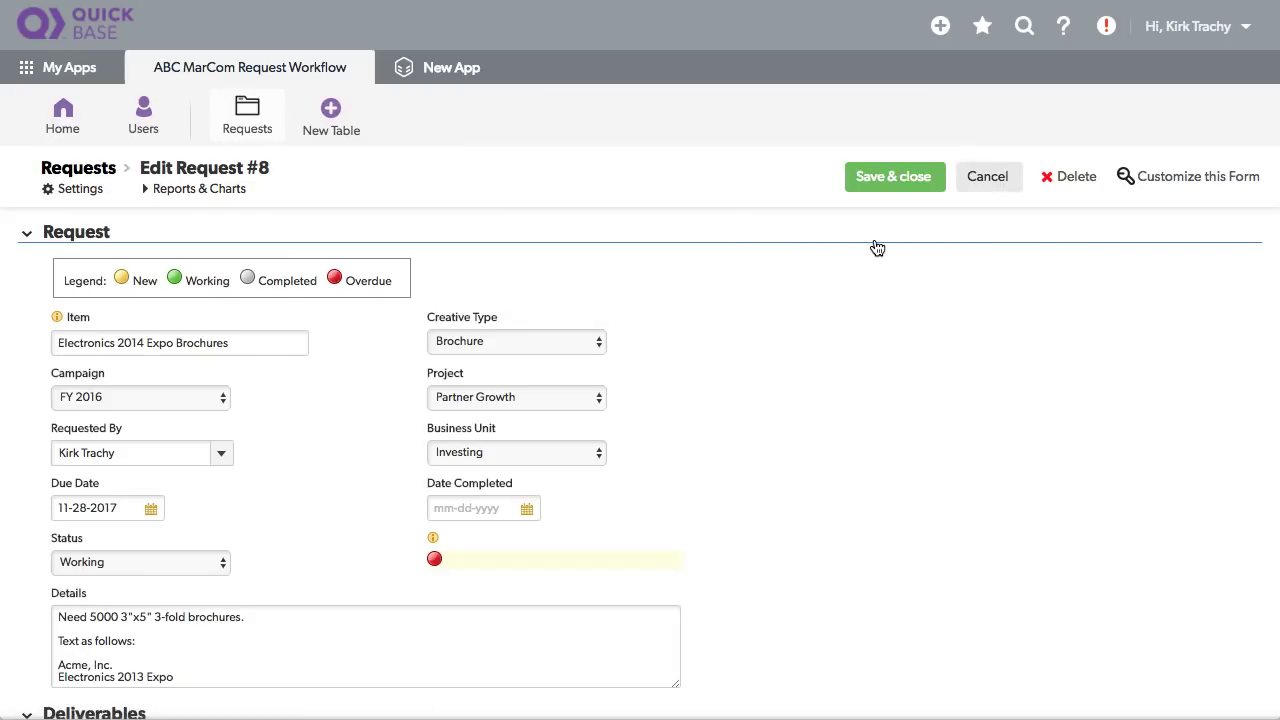
scroll(491, 410, down, 3)
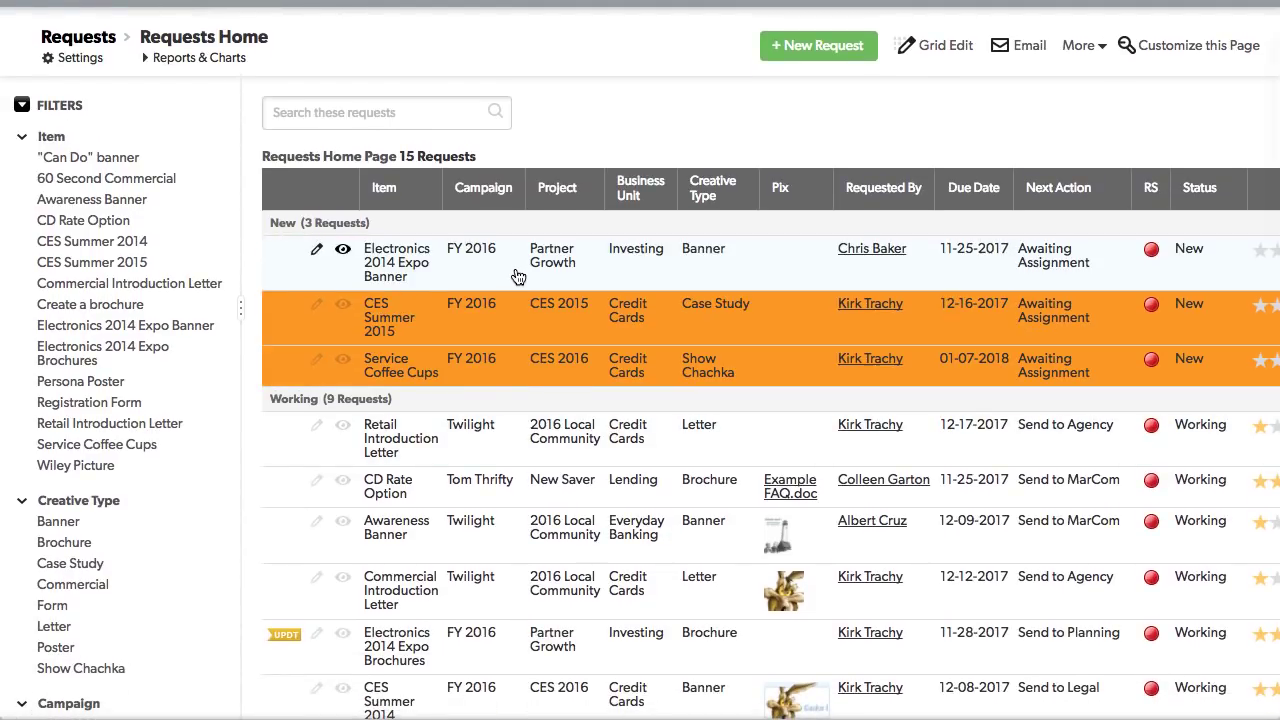
scroll(512, 459, down, 3)
scroll(512, 459, down, 1)
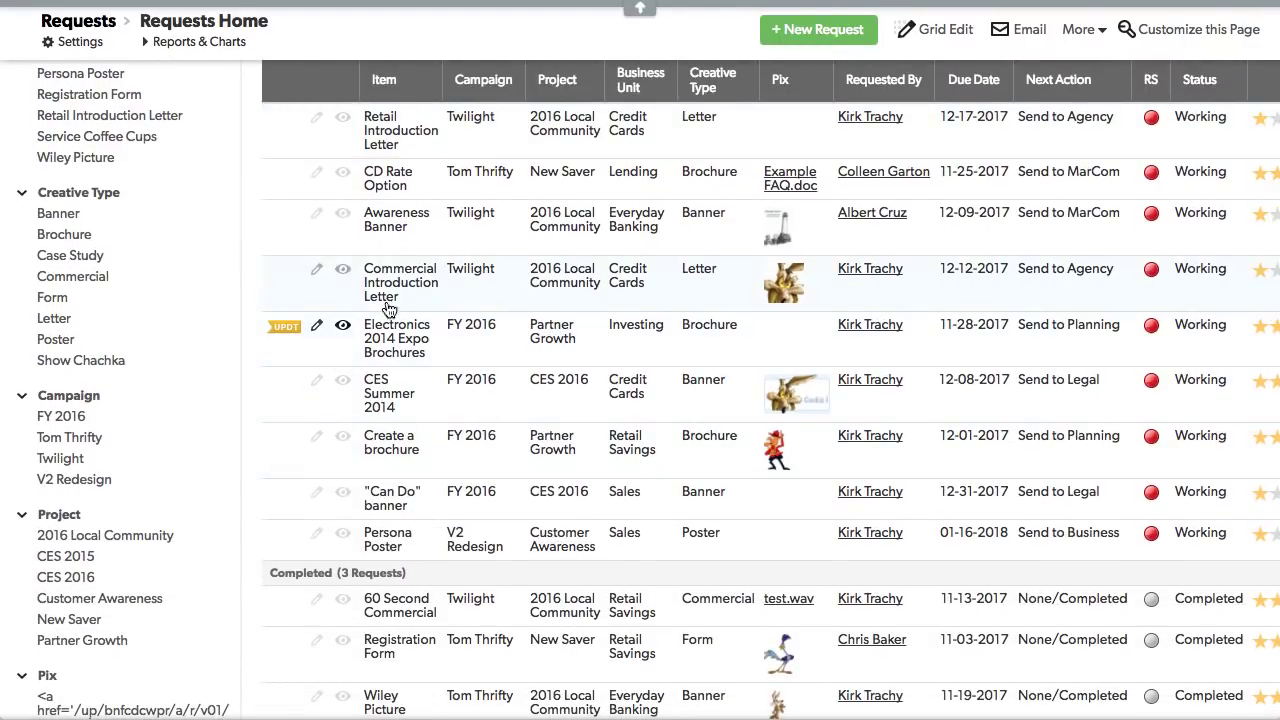
scroll(346, 245, up, 5)
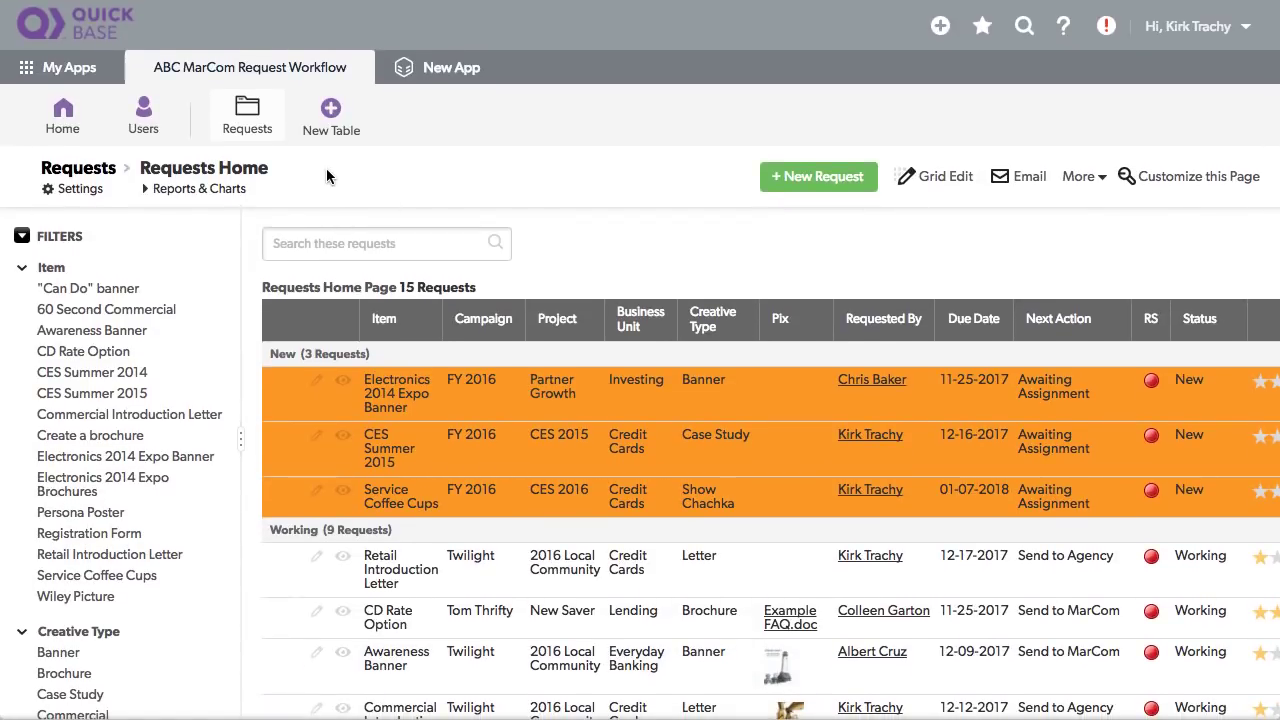
Step: Start a new table using connected data and name it Accounts
click(347, 110)
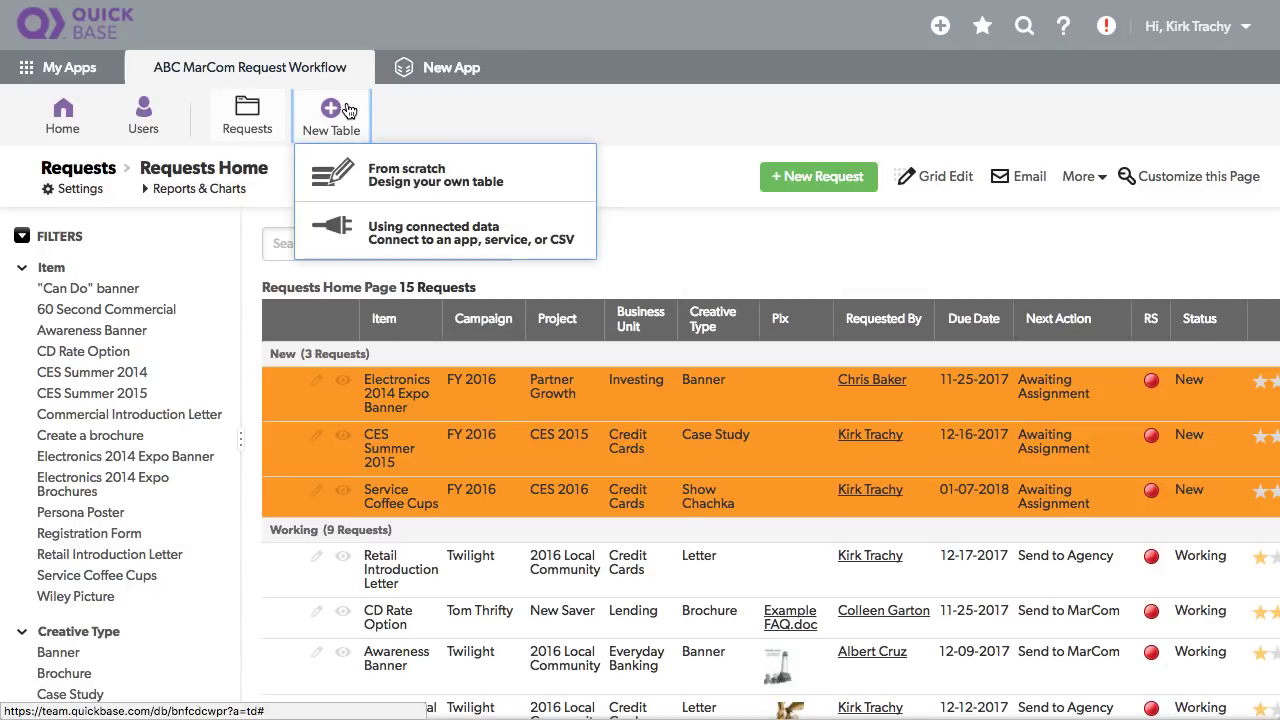
click(449, 236)
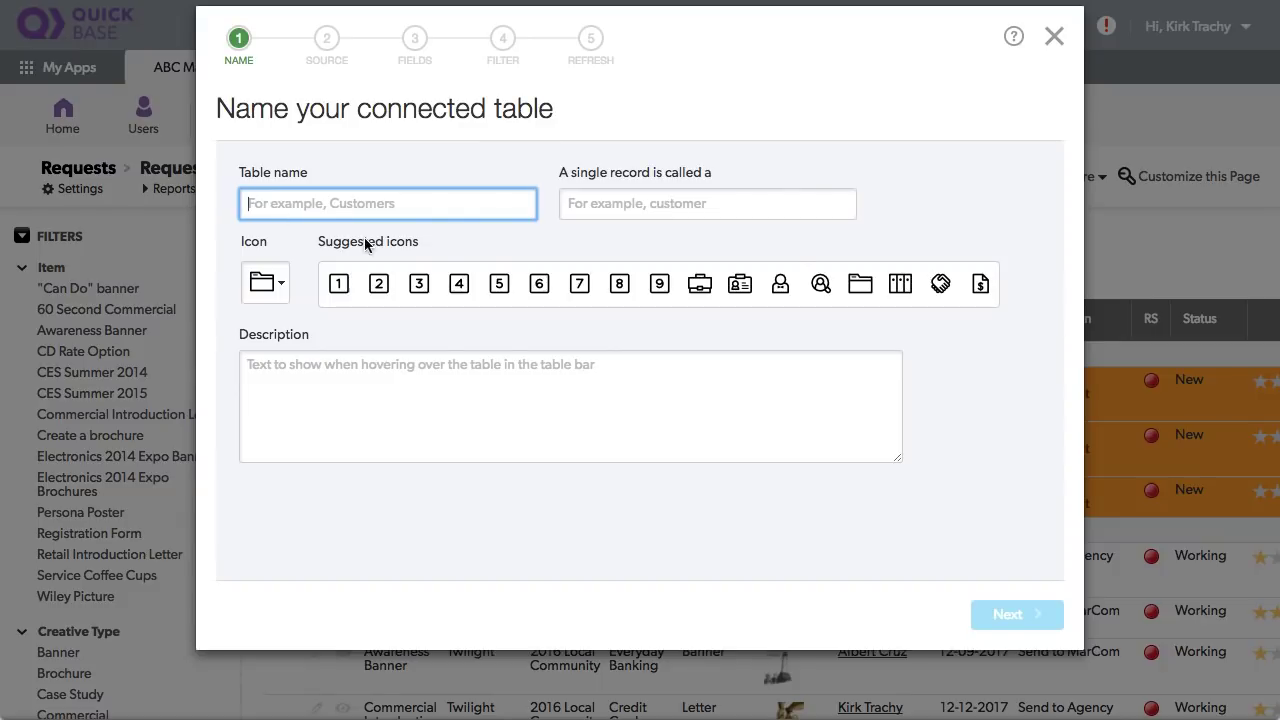
click(283, 197)
text(Ac)
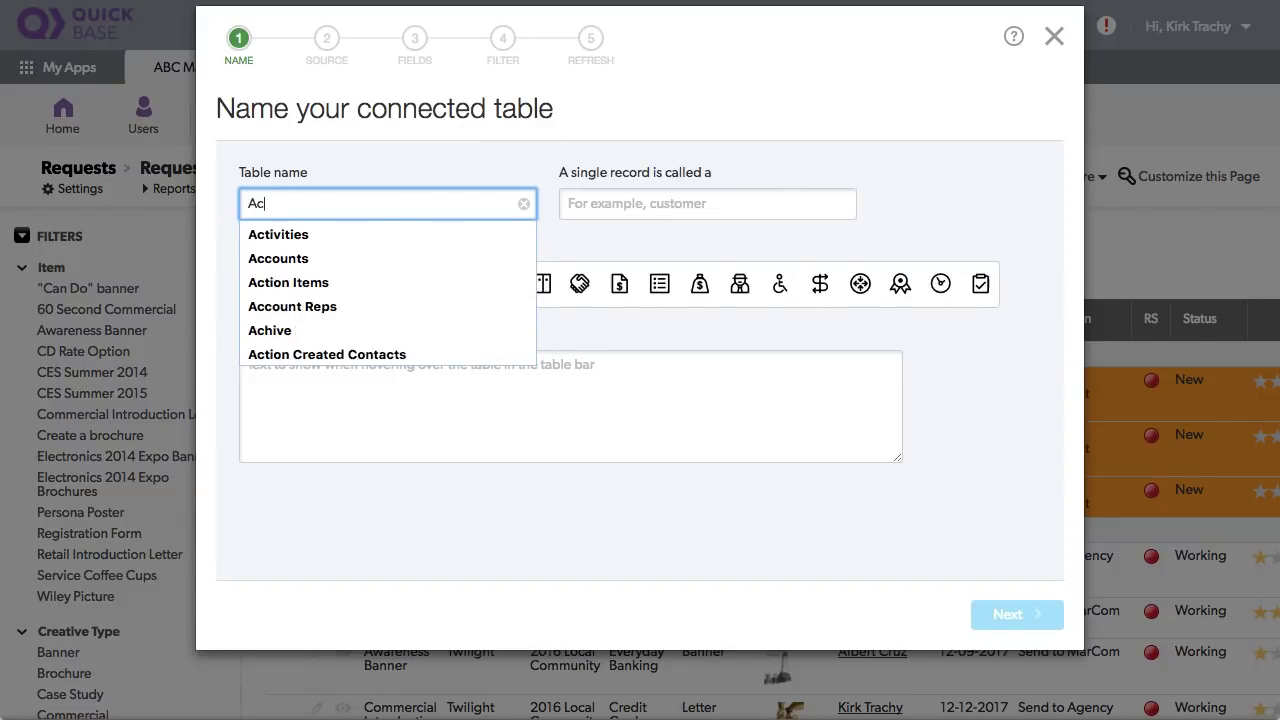
text(counts)
key(Tab)
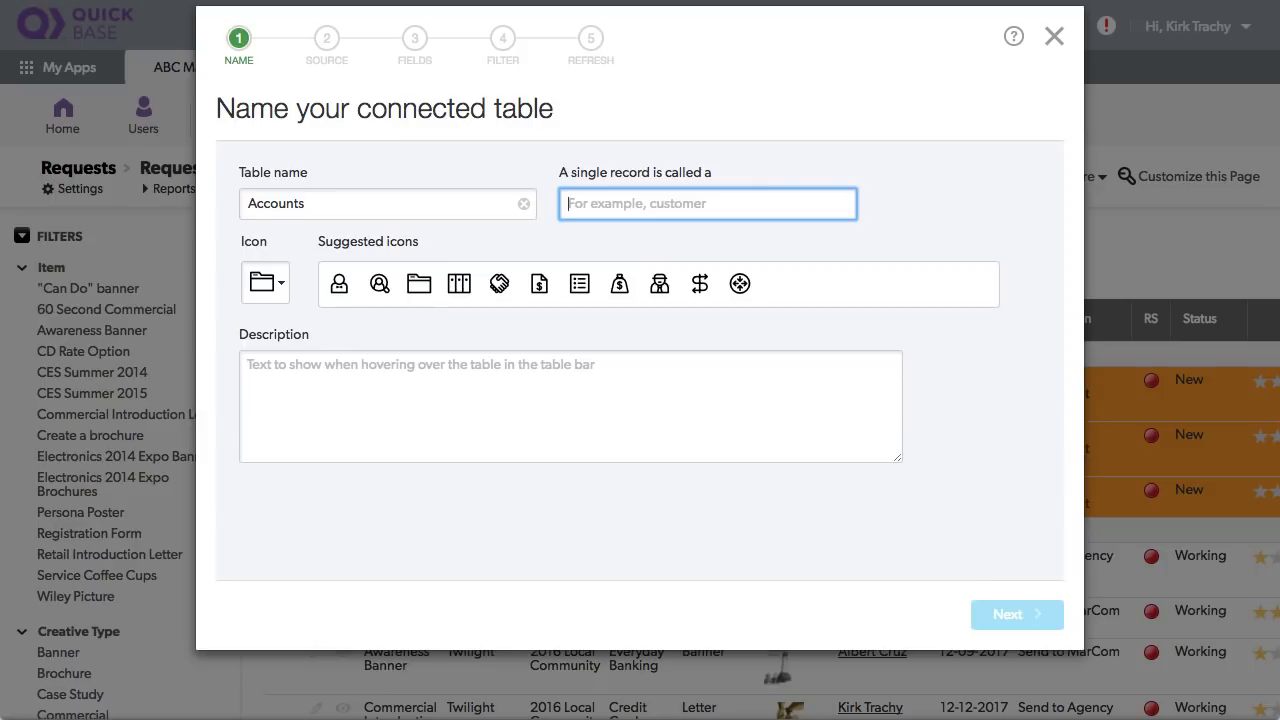
Step: Name a single record Account and give the table the suggested icon of a person inside a magnifying glass
text(Account)
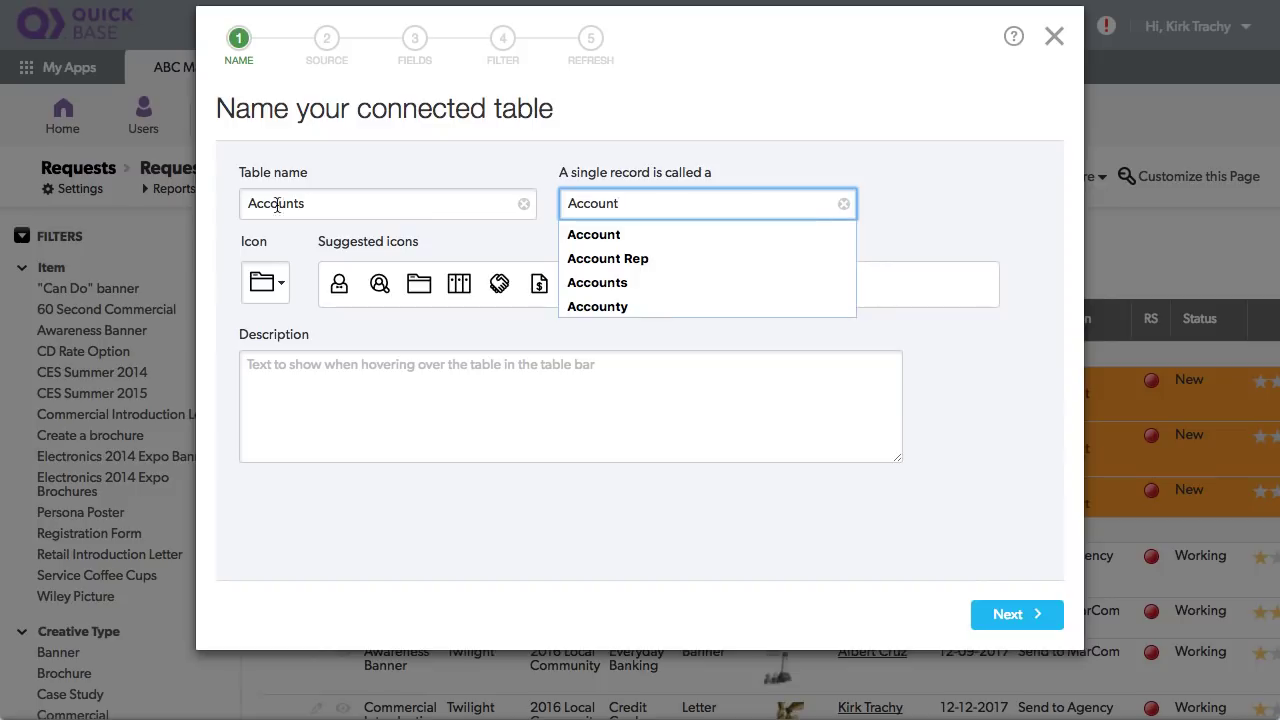
click(379, 285)
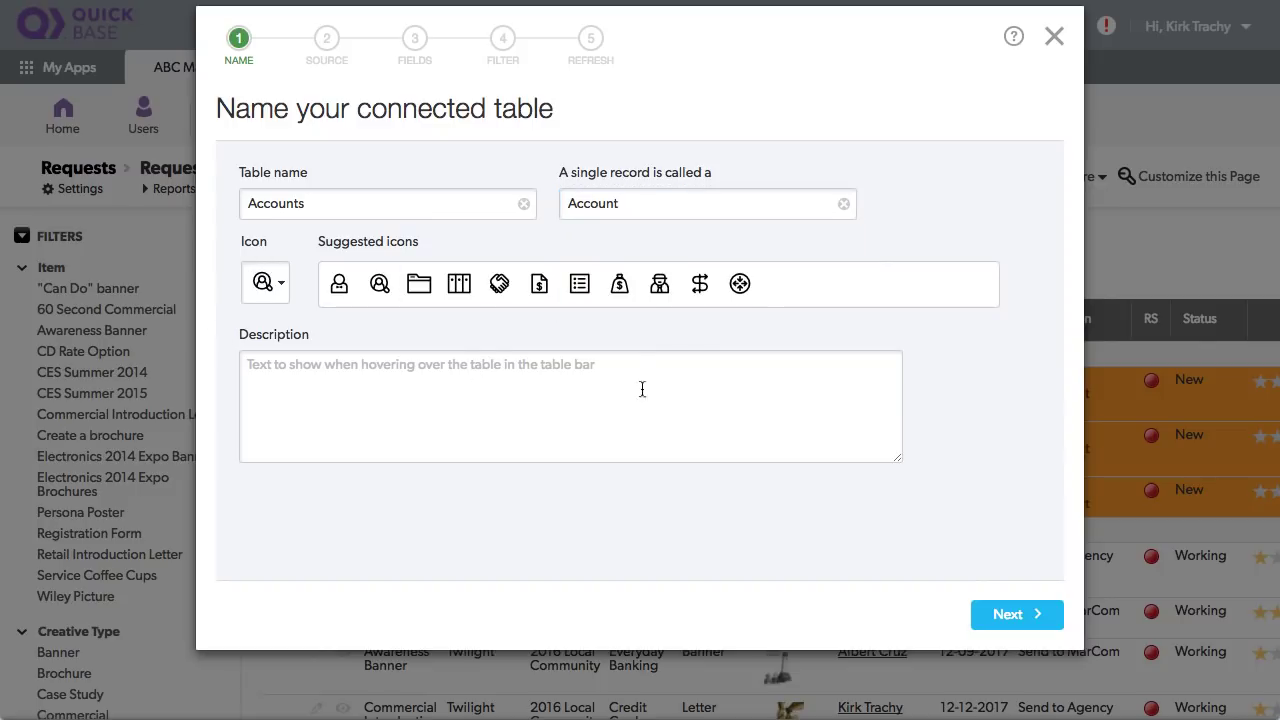
click(1003, 614)
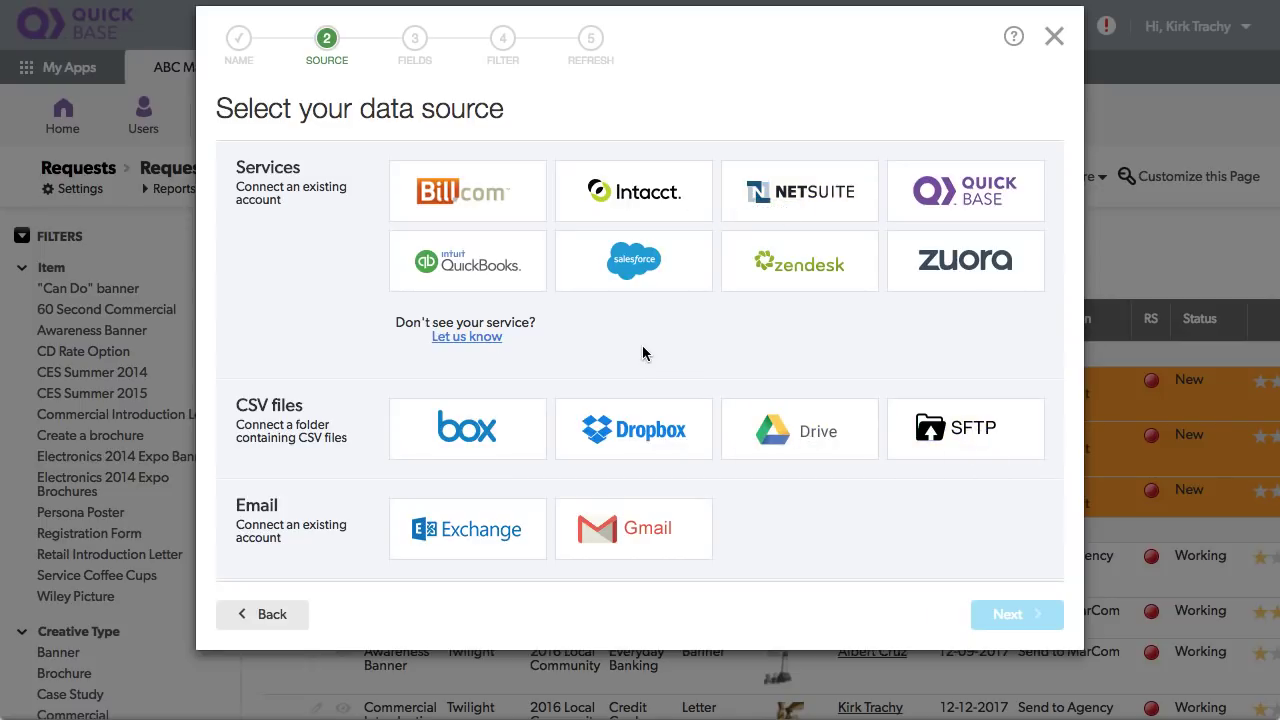
Step: Use Salesforce as the data source through the existing My Salesforce connection and select Accounts as the record set
click(638, 278)
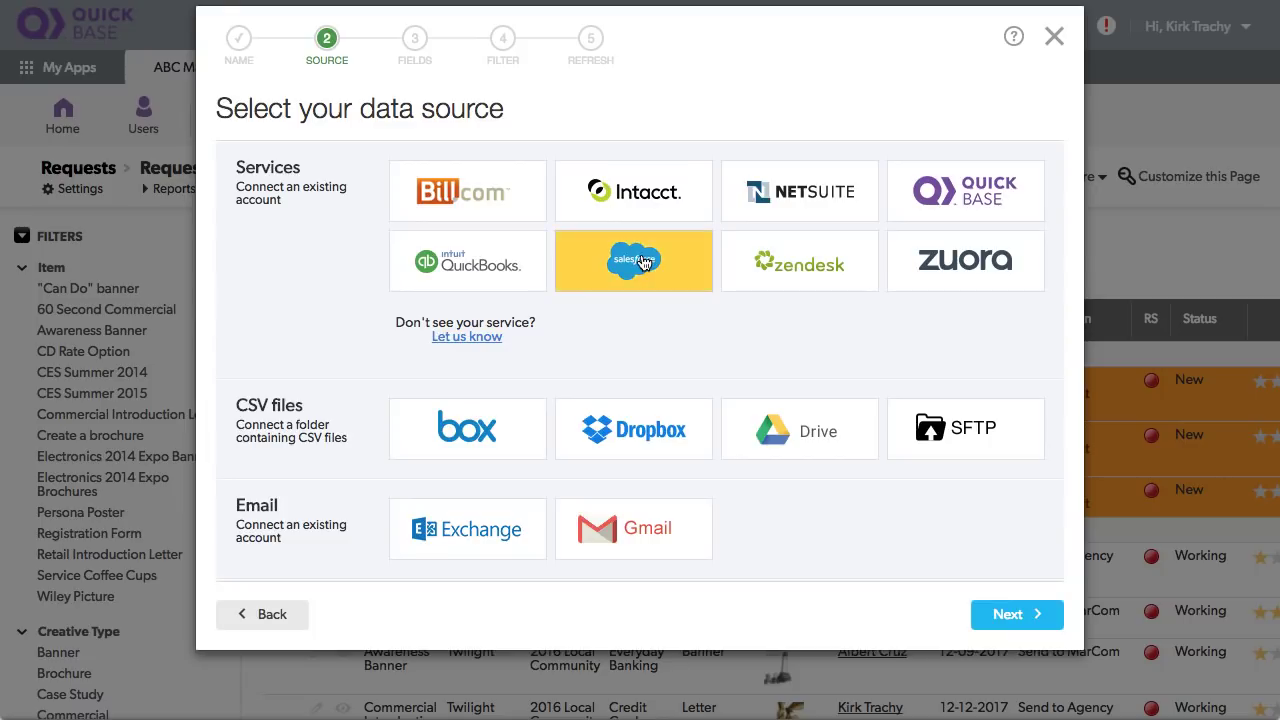
click(1012, 618)
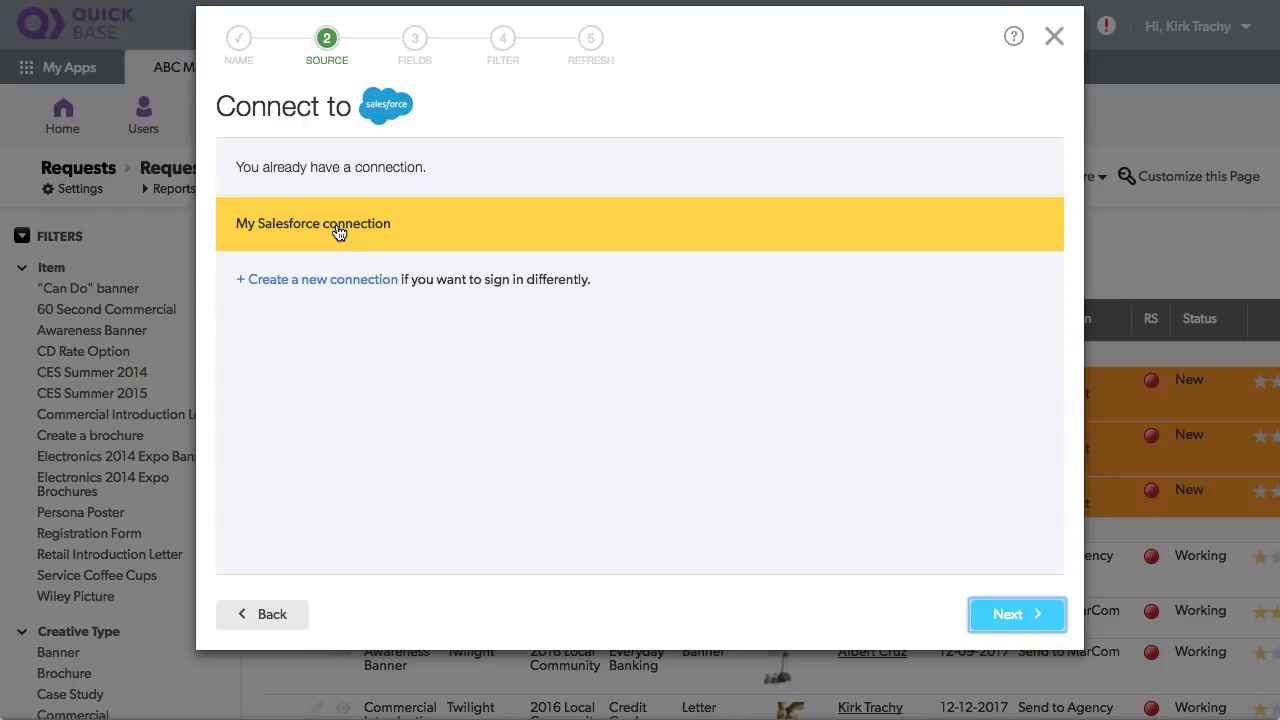
click(1016, 618)
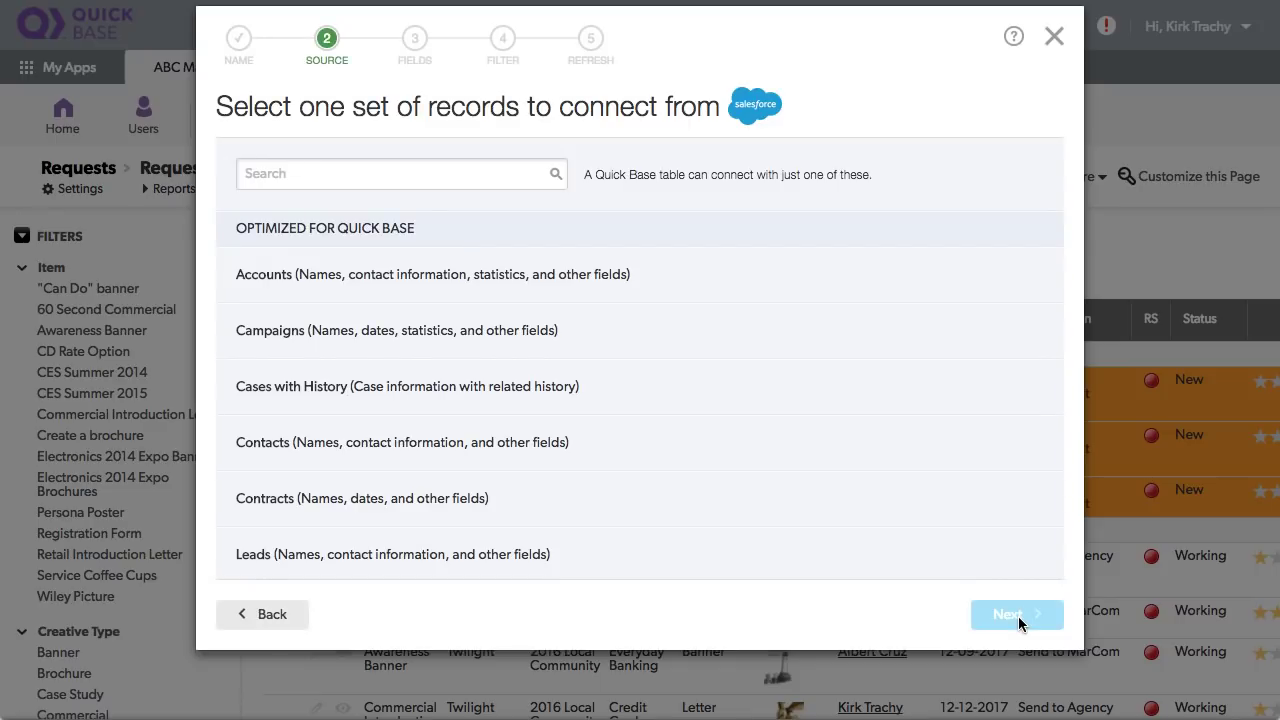
scroll(505, 528, down, 2)
scroll(505, 528, up, 2)
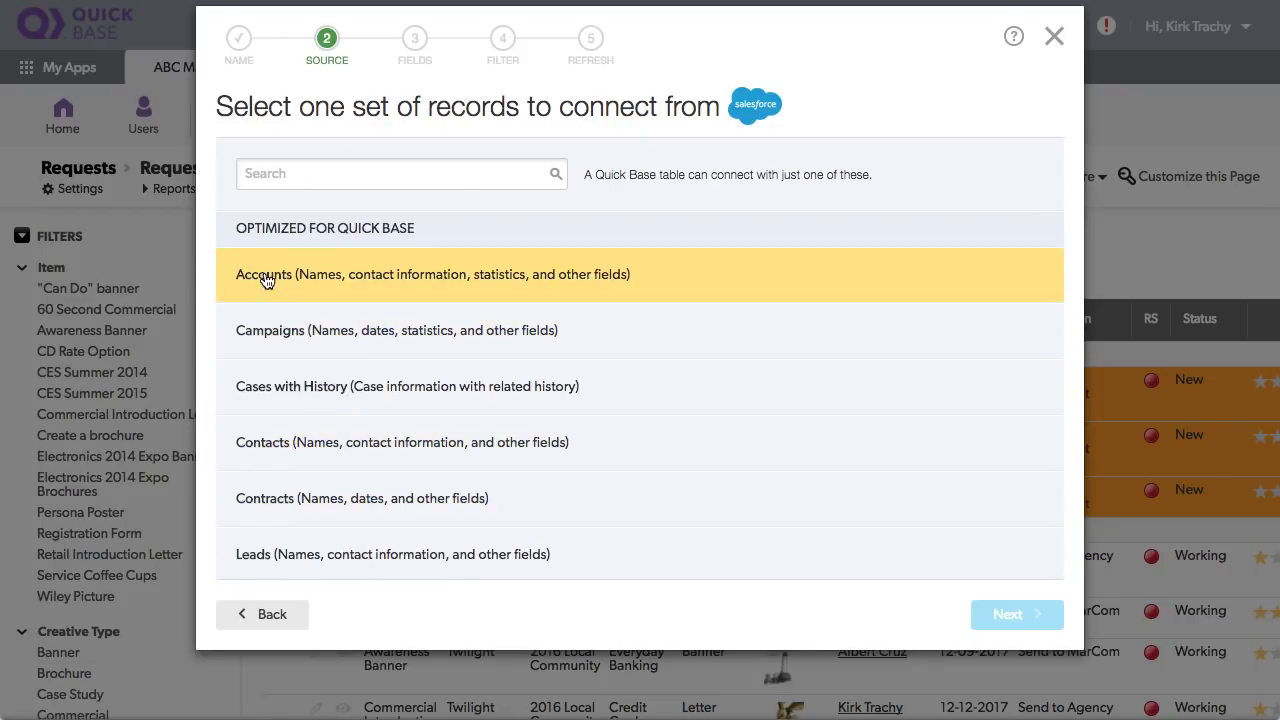
click(277, 282)
click(1000, 616)
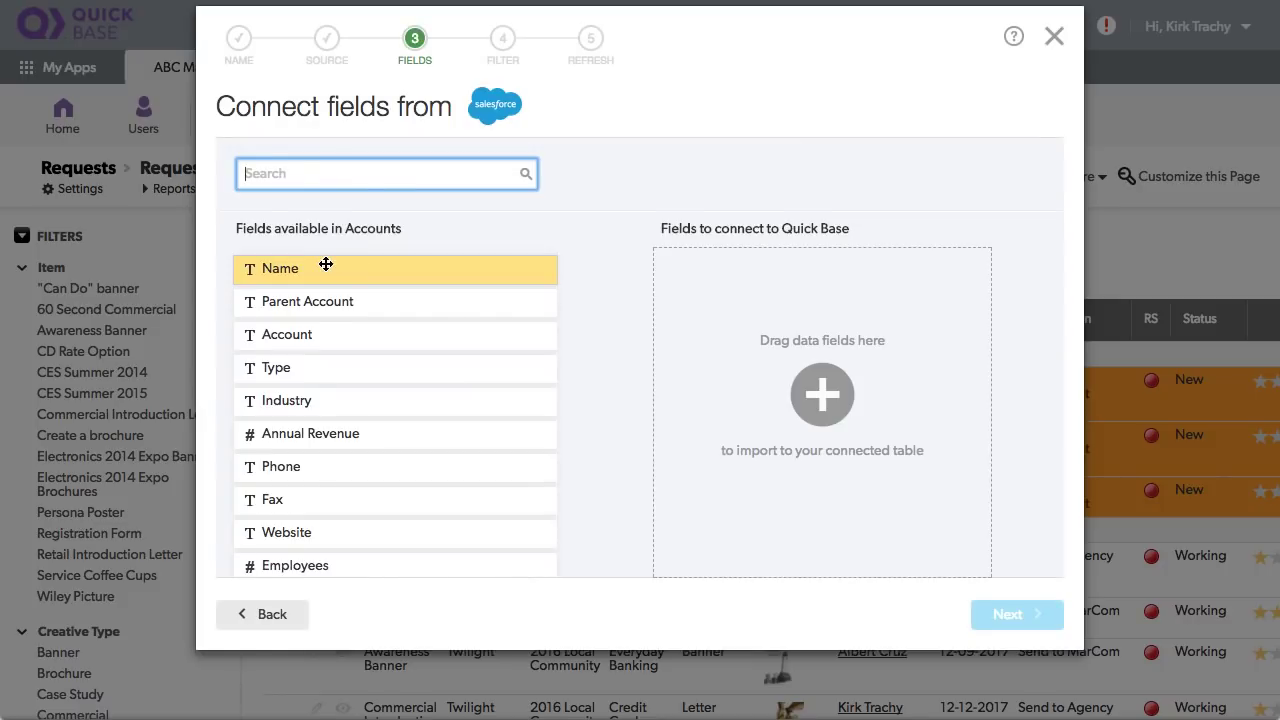
Step: Connect the Name field and all the remaining available Salesforce Accounts fields to the table
drag(316, 268, 666, 272)
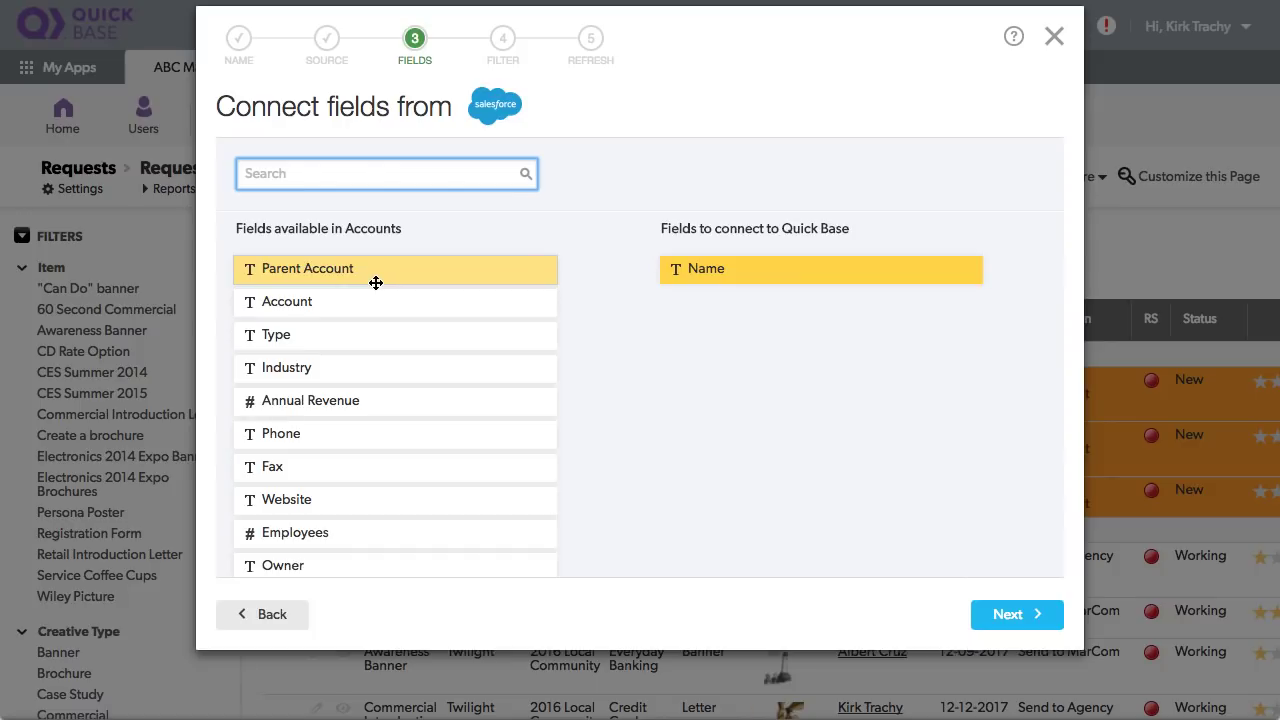
key(ctrl+a)
drag(372, 276, 703, 331)
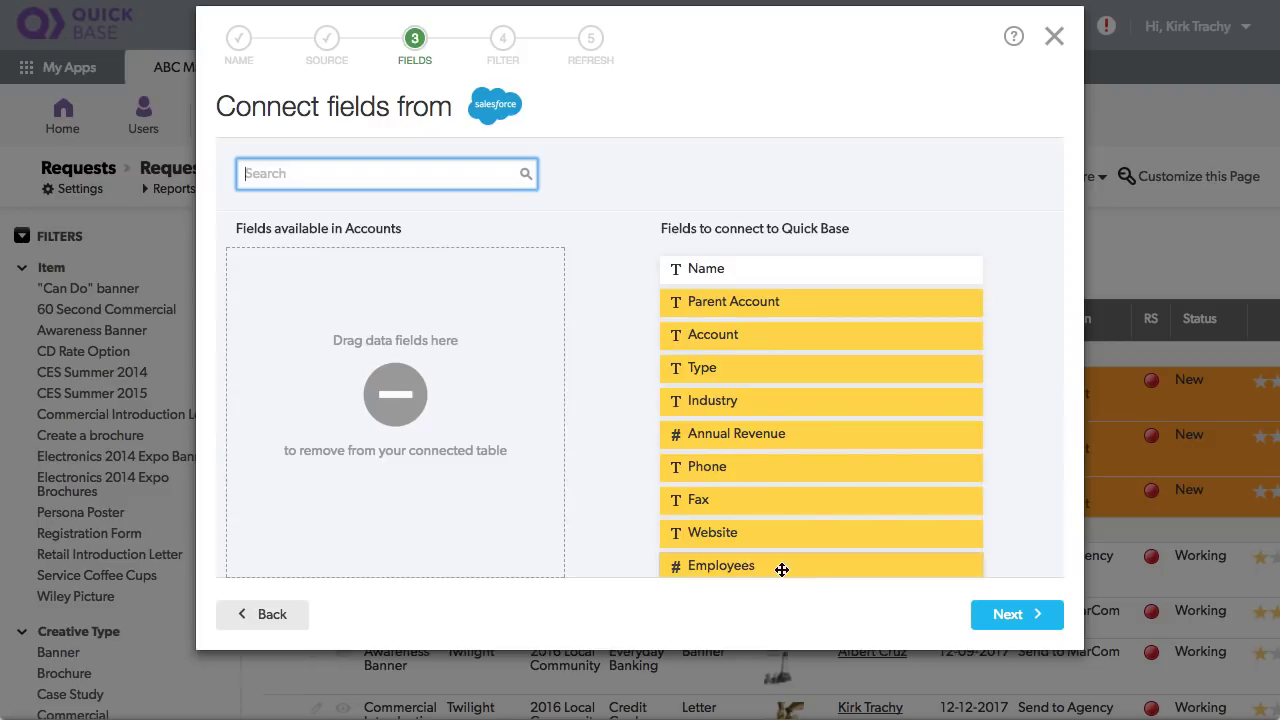
click(1031, 618)
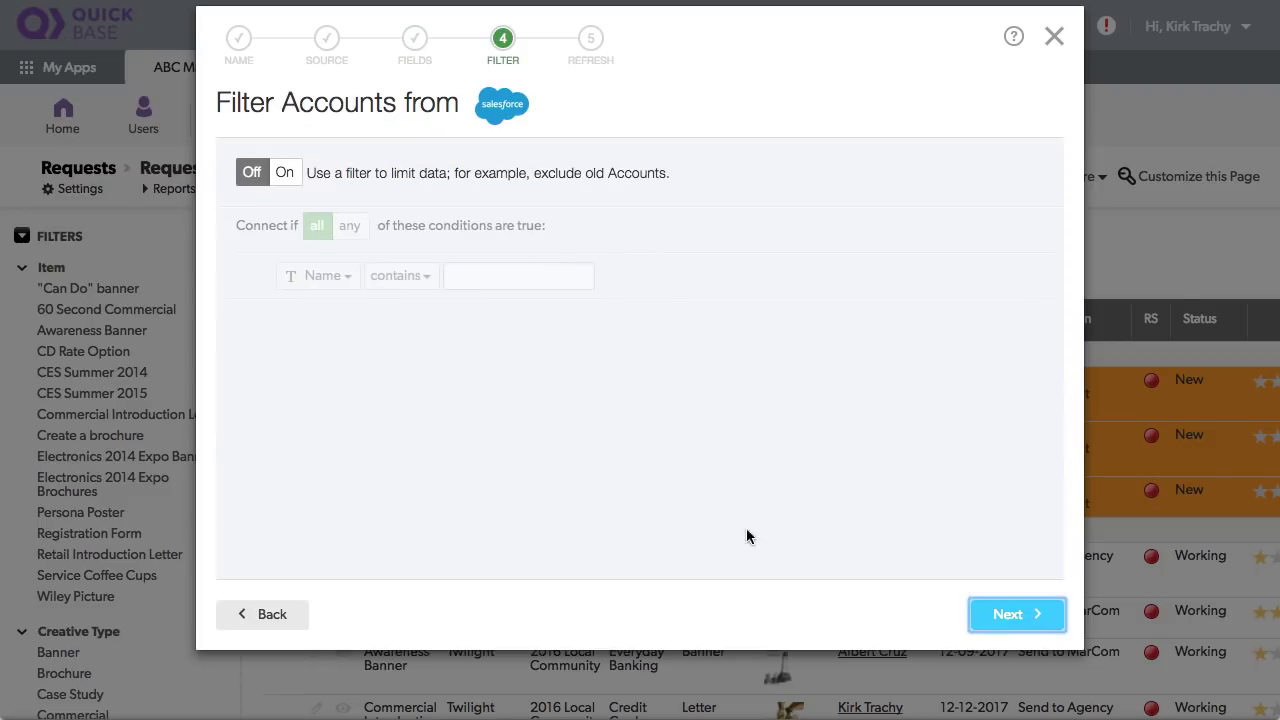
click(284, 172)
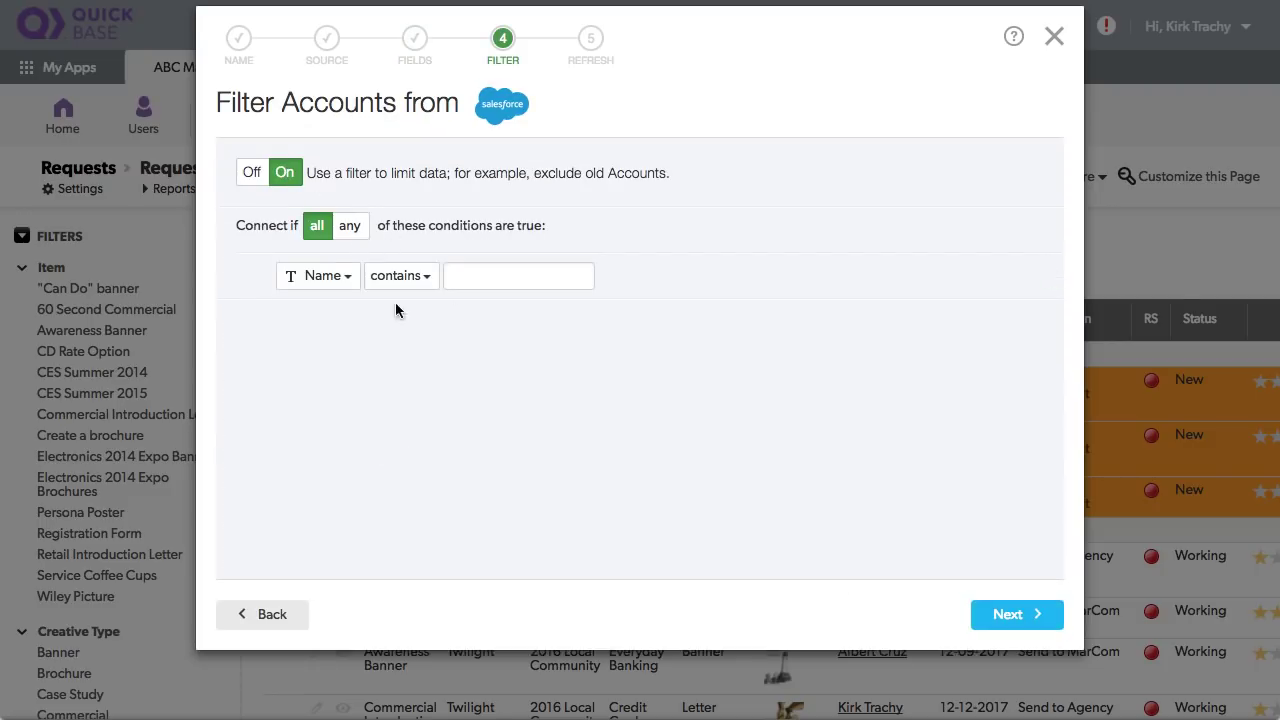
click(1052, 279)
click(1052, 279)
click(1052, 280)
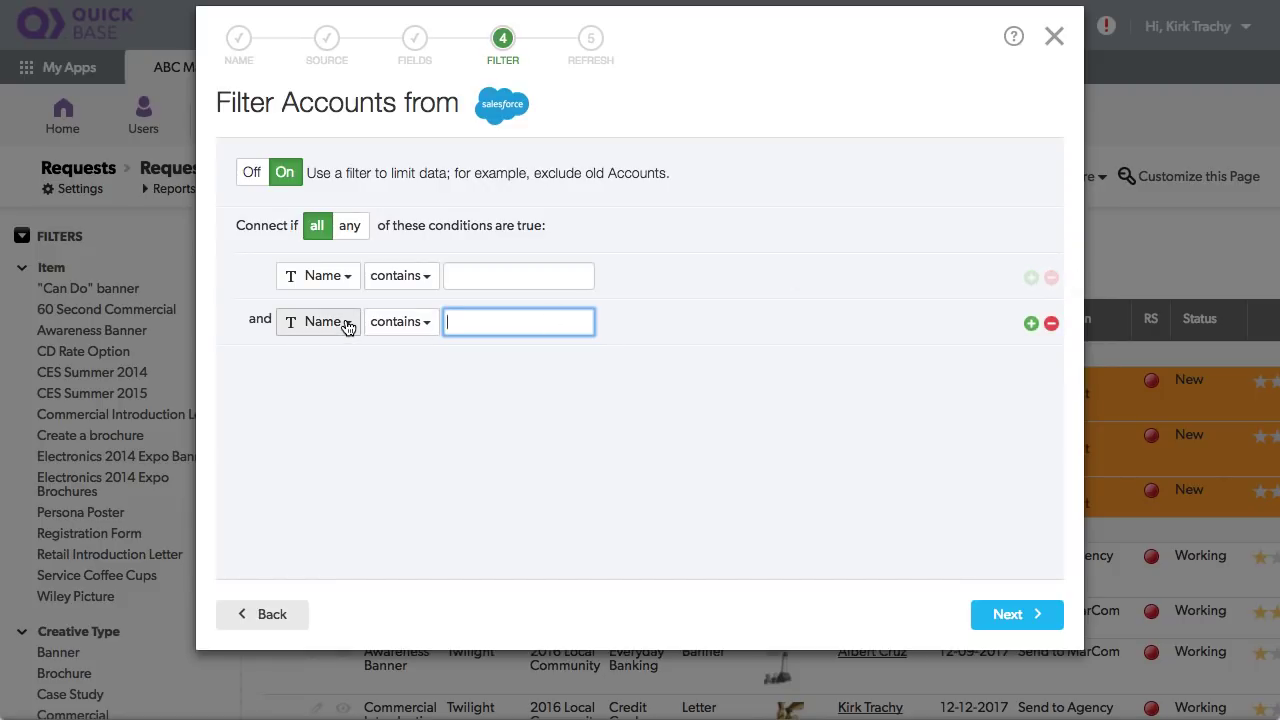
click(333, 277)
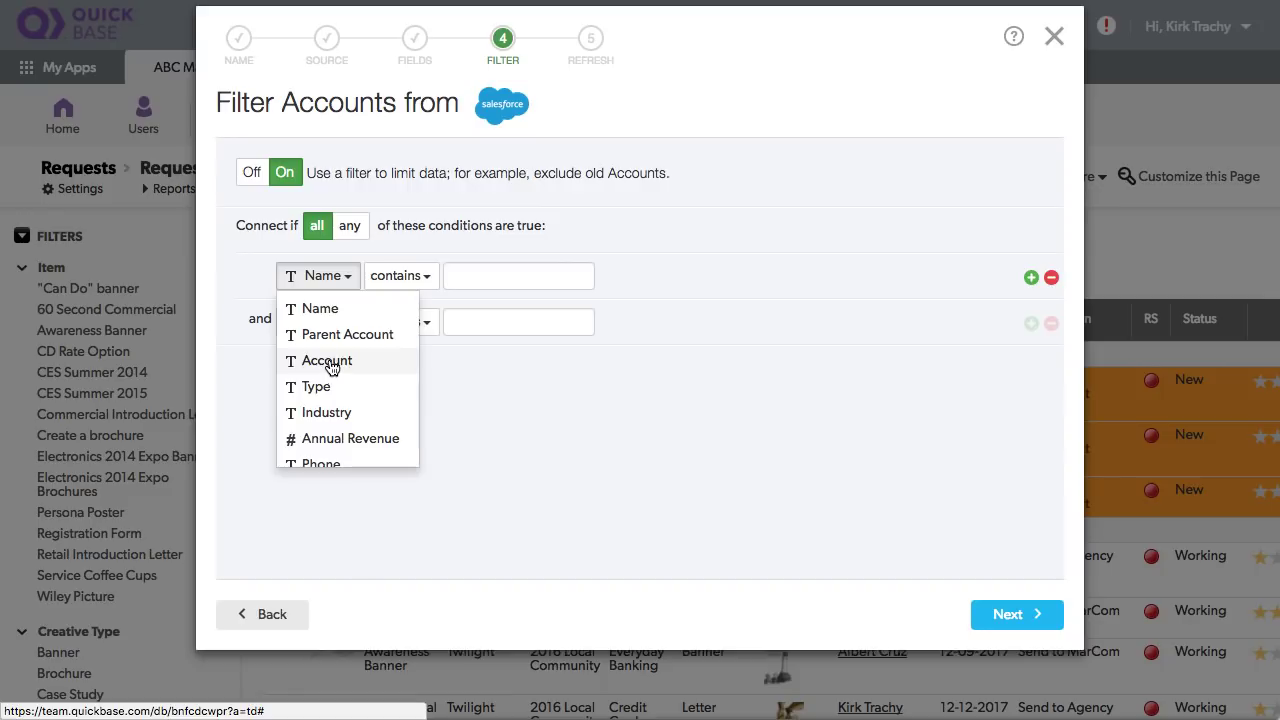
click(253, 172)
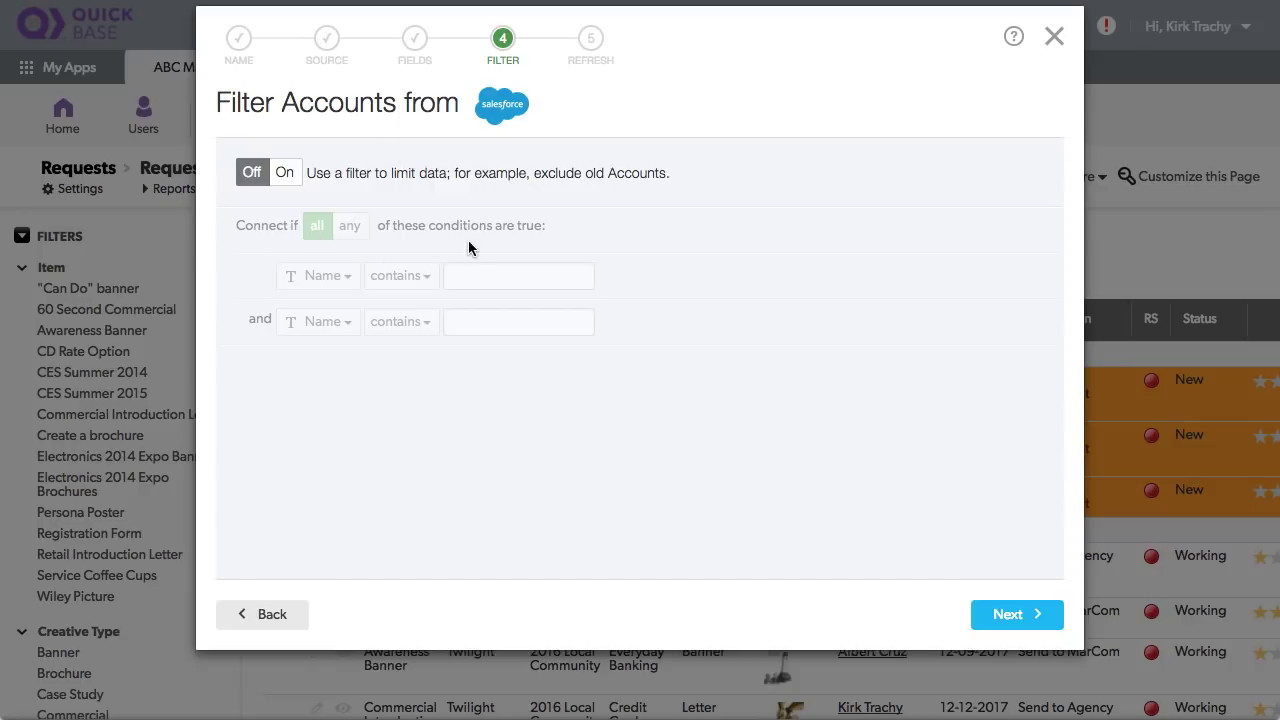
Step: Continue without a filter, set the refresh schedule to Manual only and finish creating the connected table
click(1022, 624)
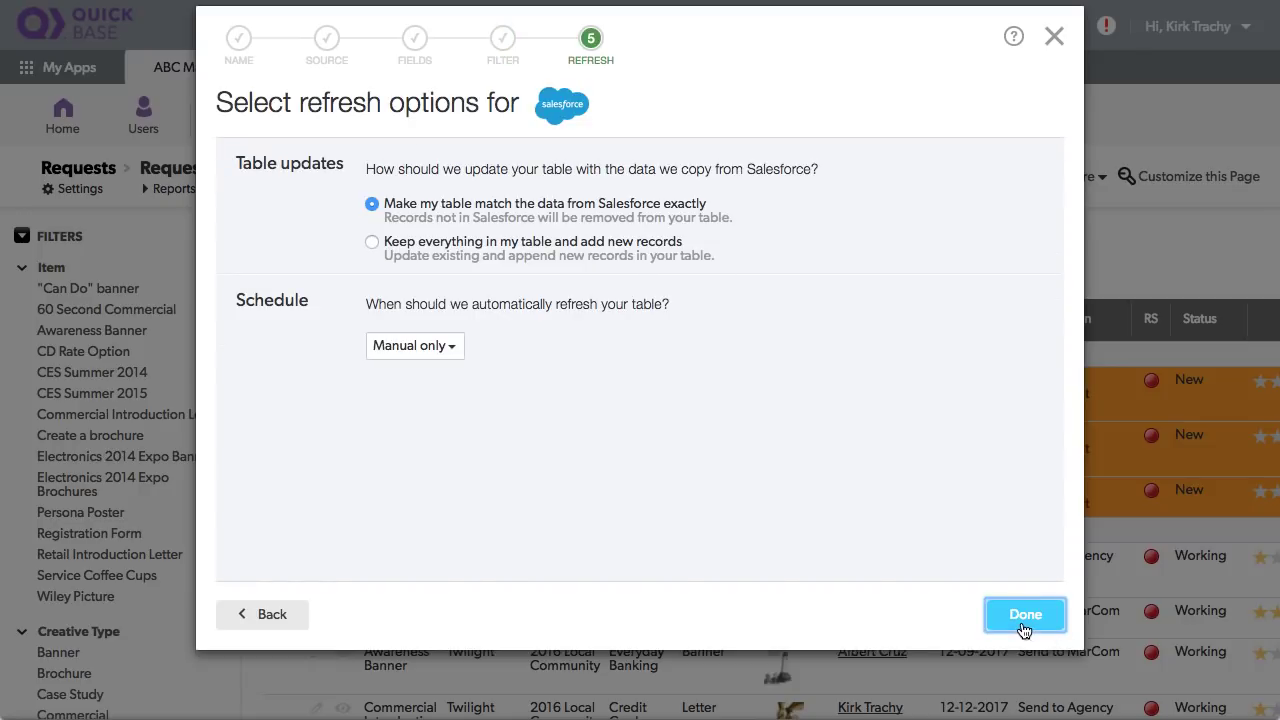
click(437, 350)
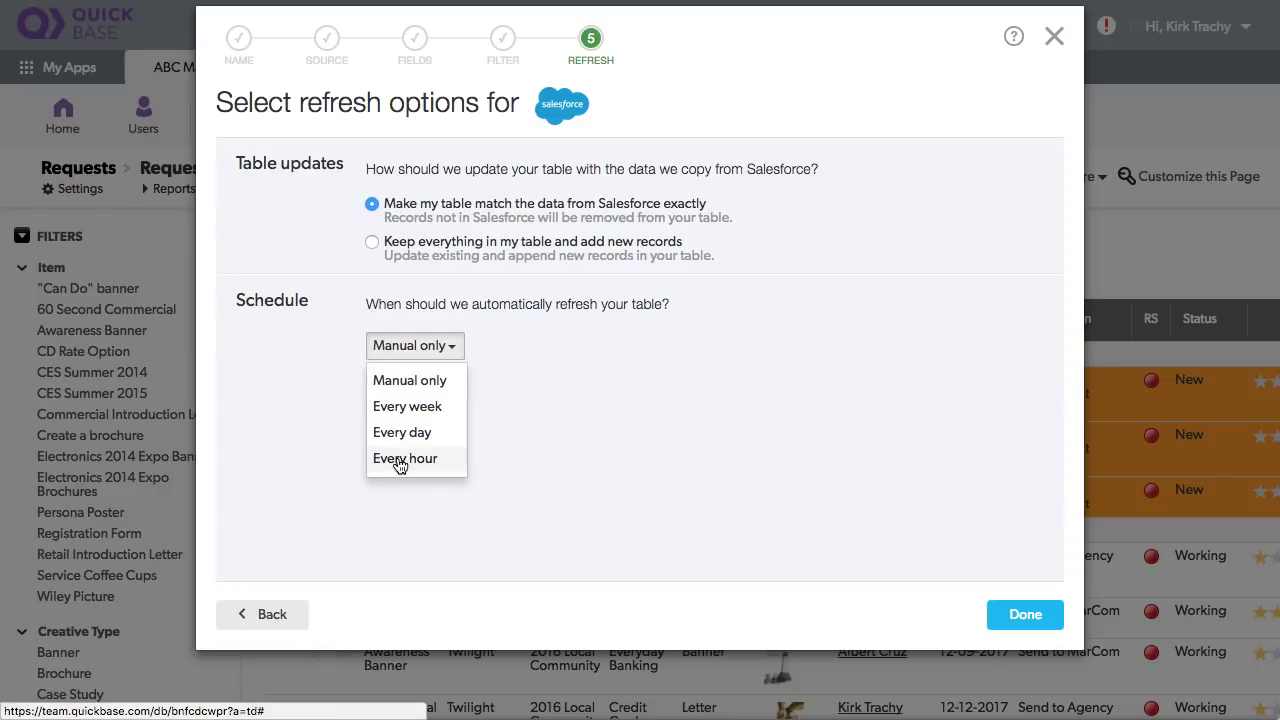
click(418, 379)
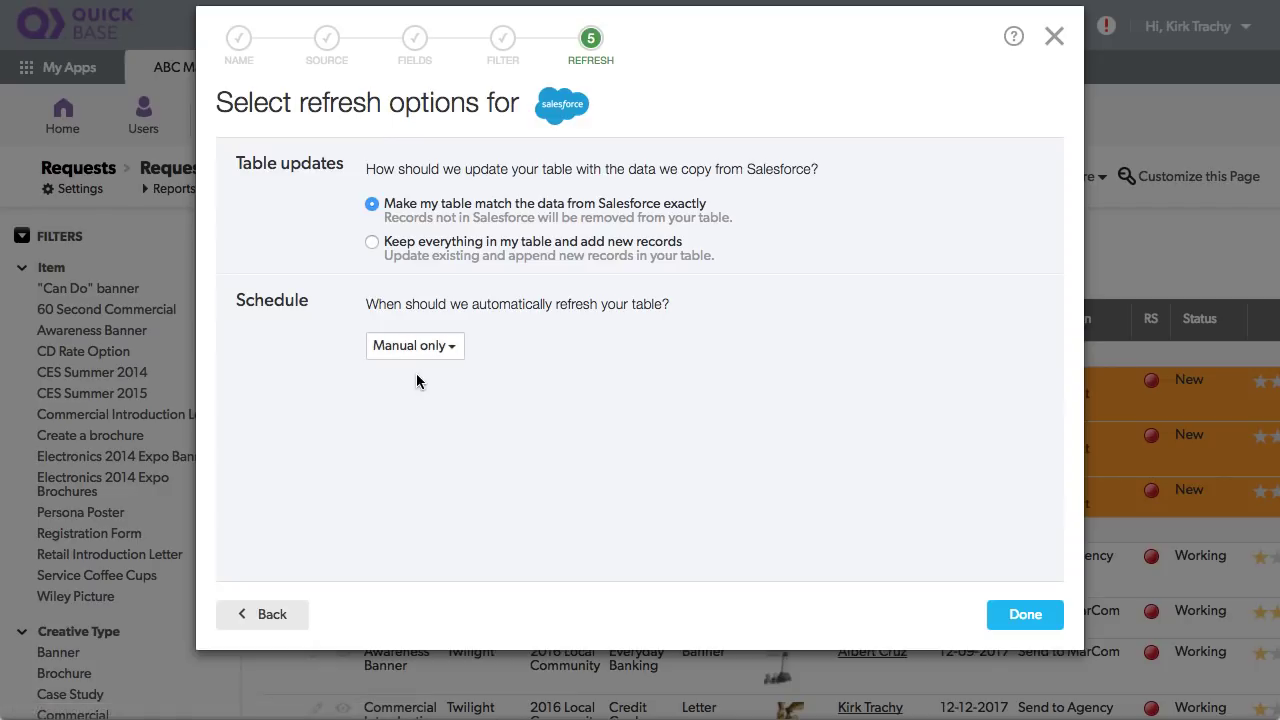
click(1032, 612)
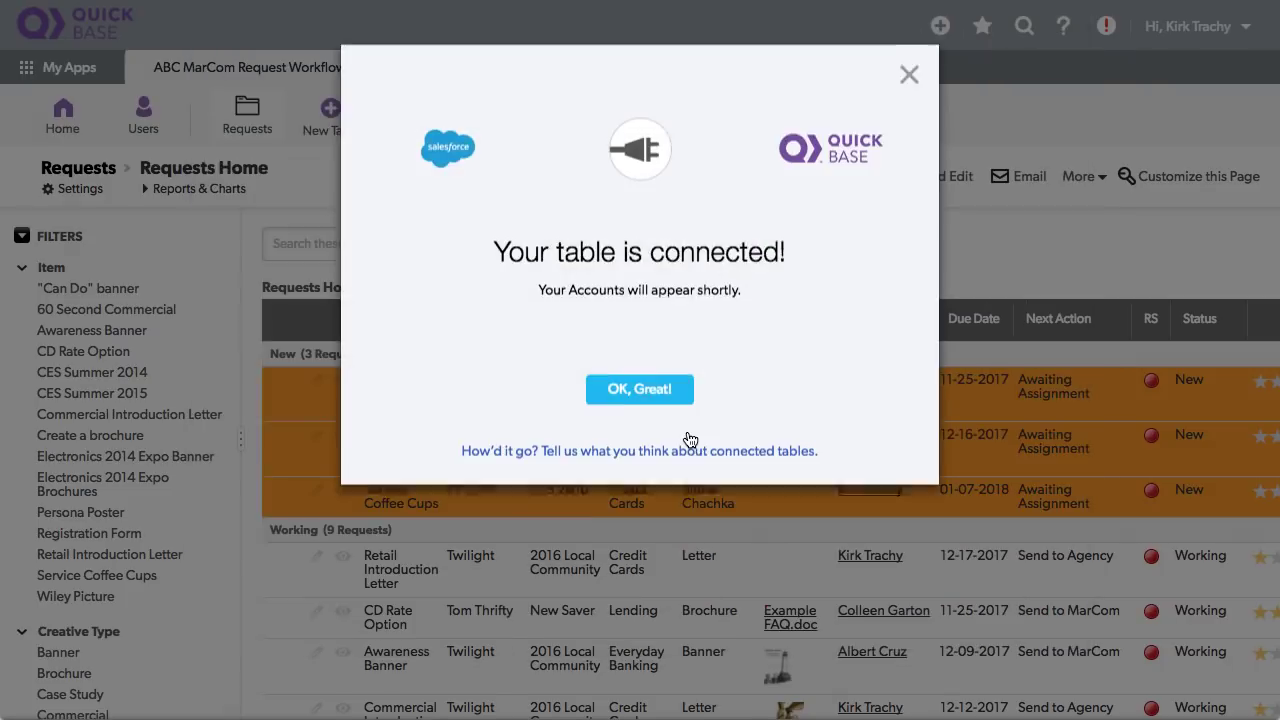
click(621, 396)
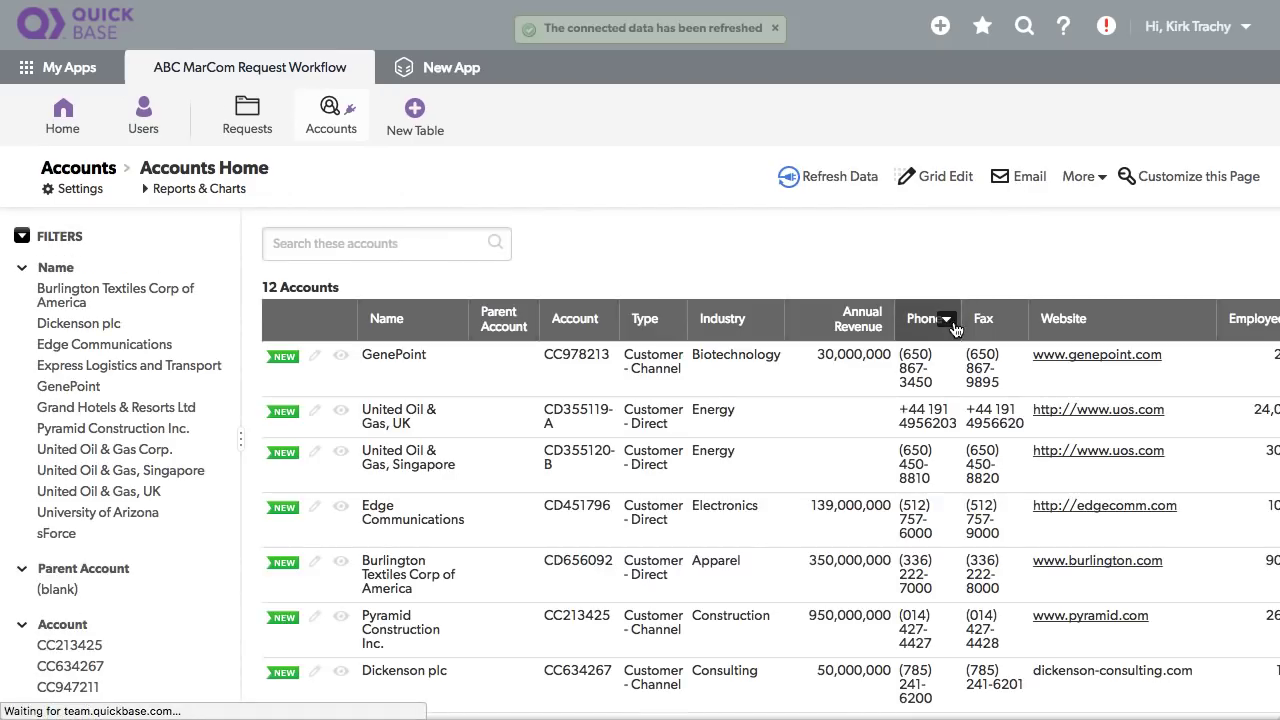
Step: Look through the imported accounts and open the GenePoint record to view its details
scroll(576, 465, down, 3)
scroll(576, 465, up, 3)
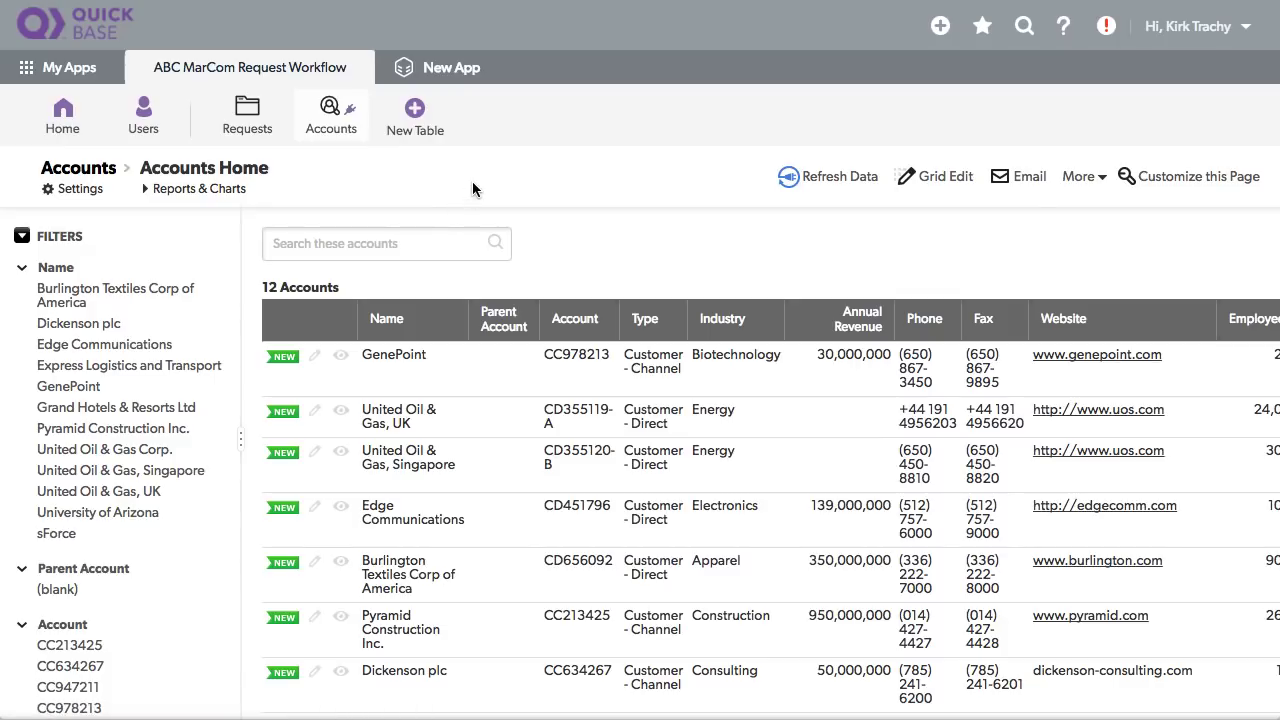
click(341, 358)
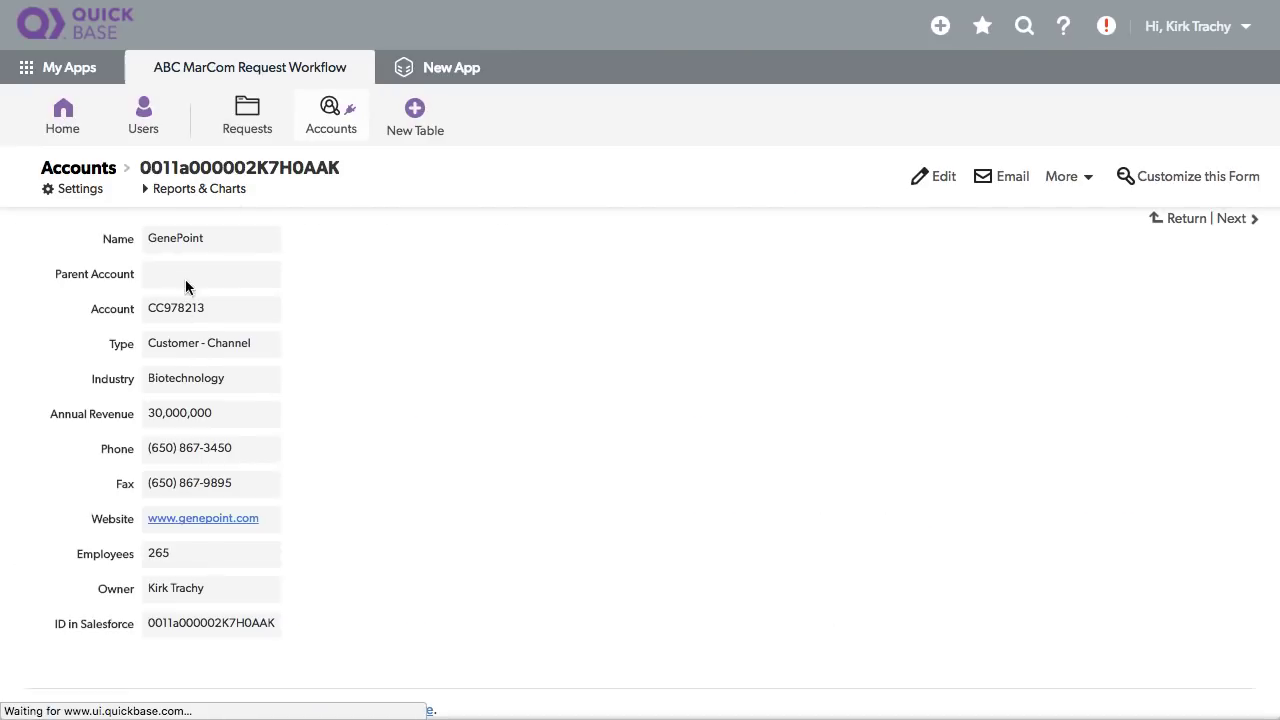